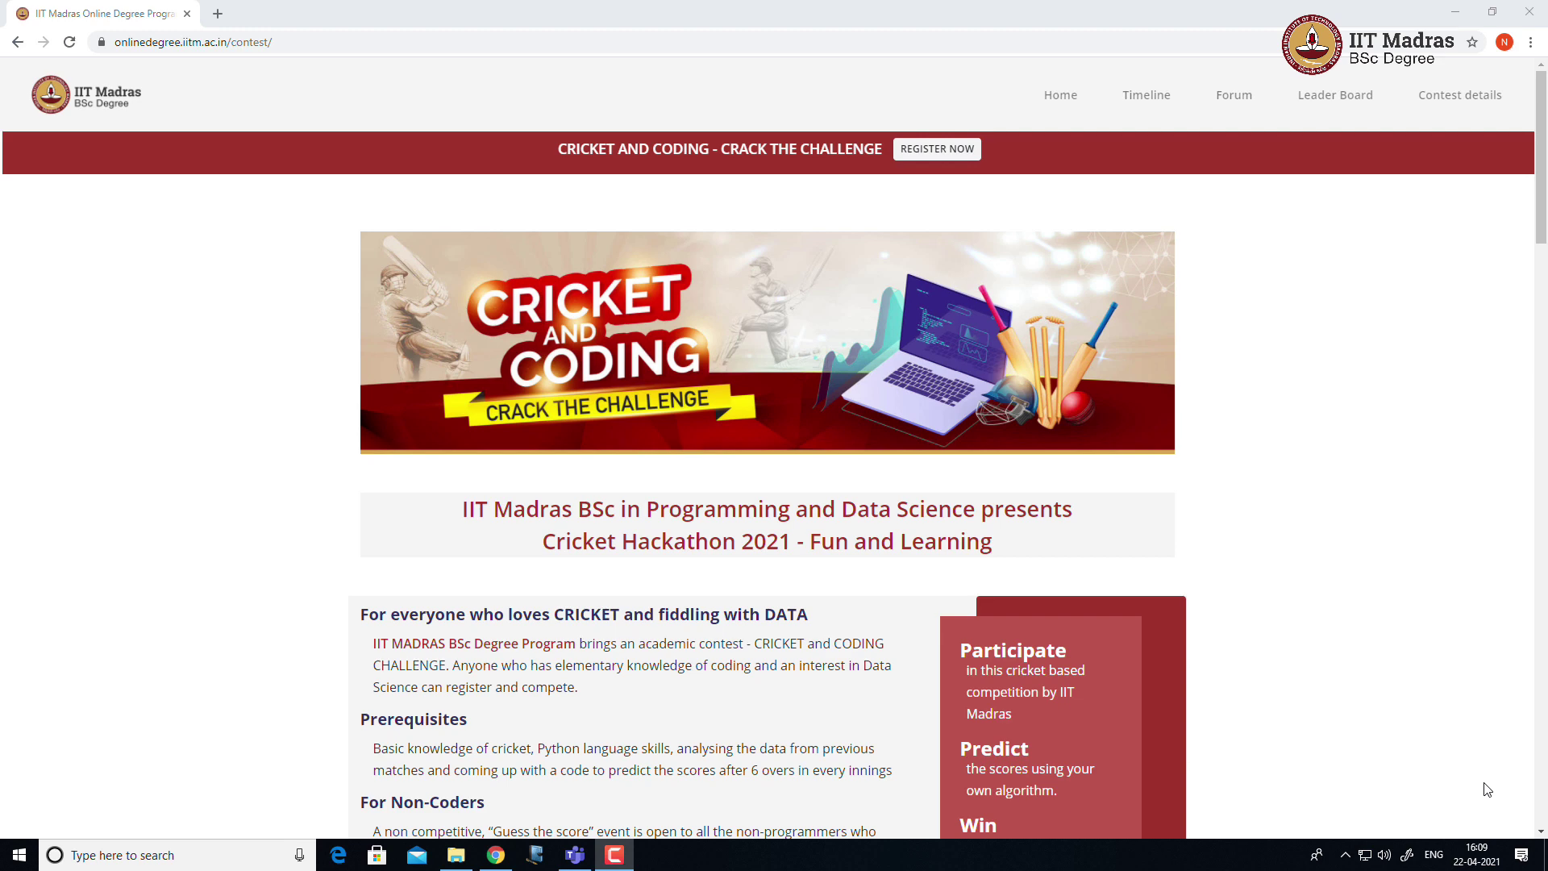
# - Go to the IITM IPL Contest submission folder and open predictor.py in Sublime Text
pyautogui.click(456, 855)
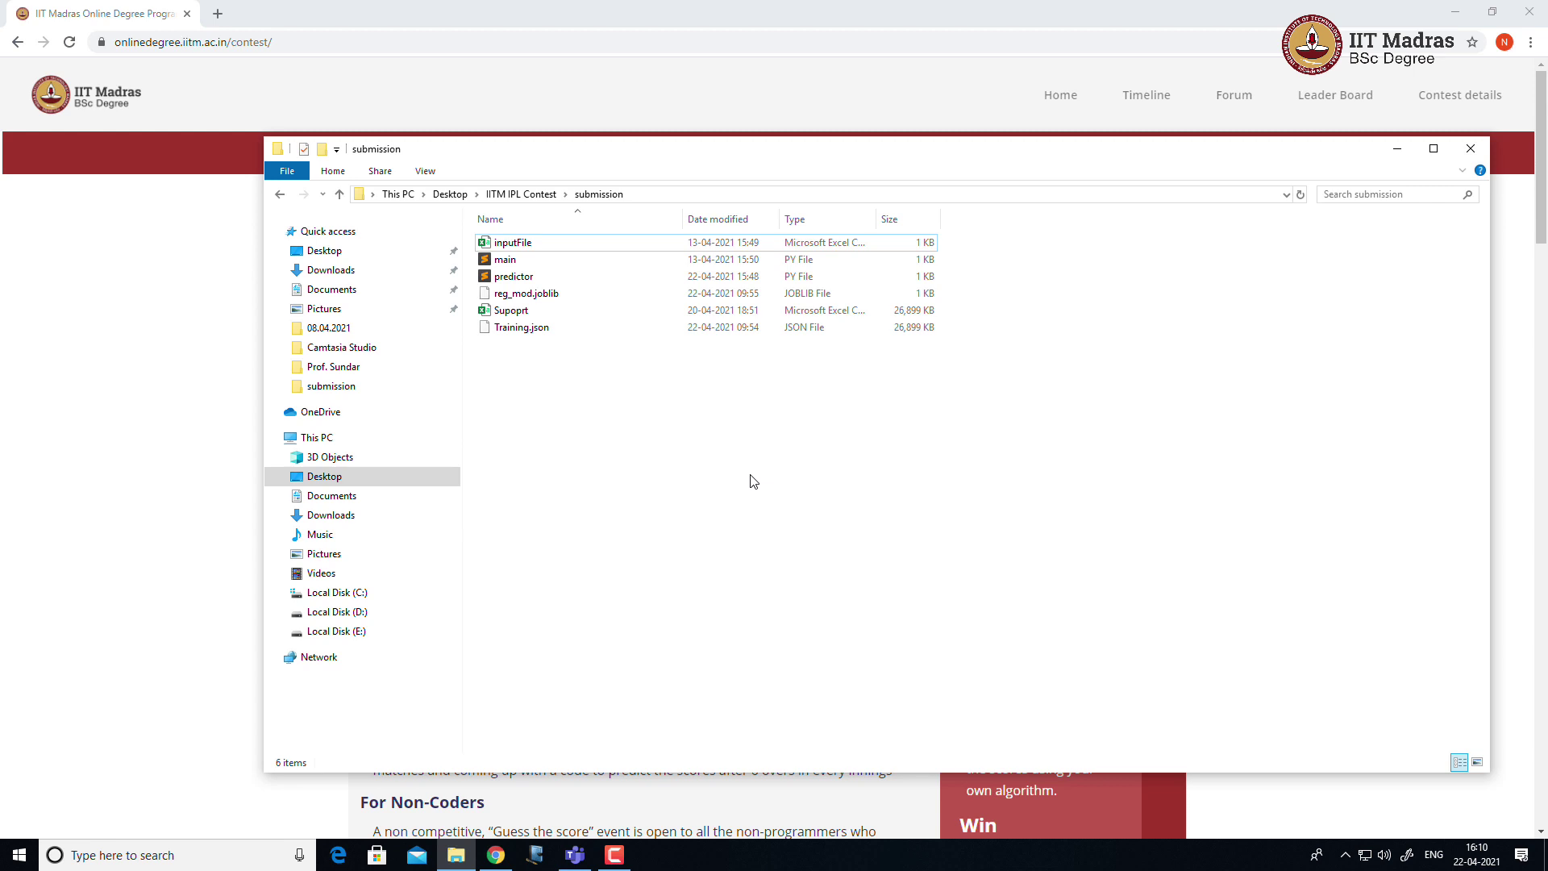
pyautogui.click(521, 195)
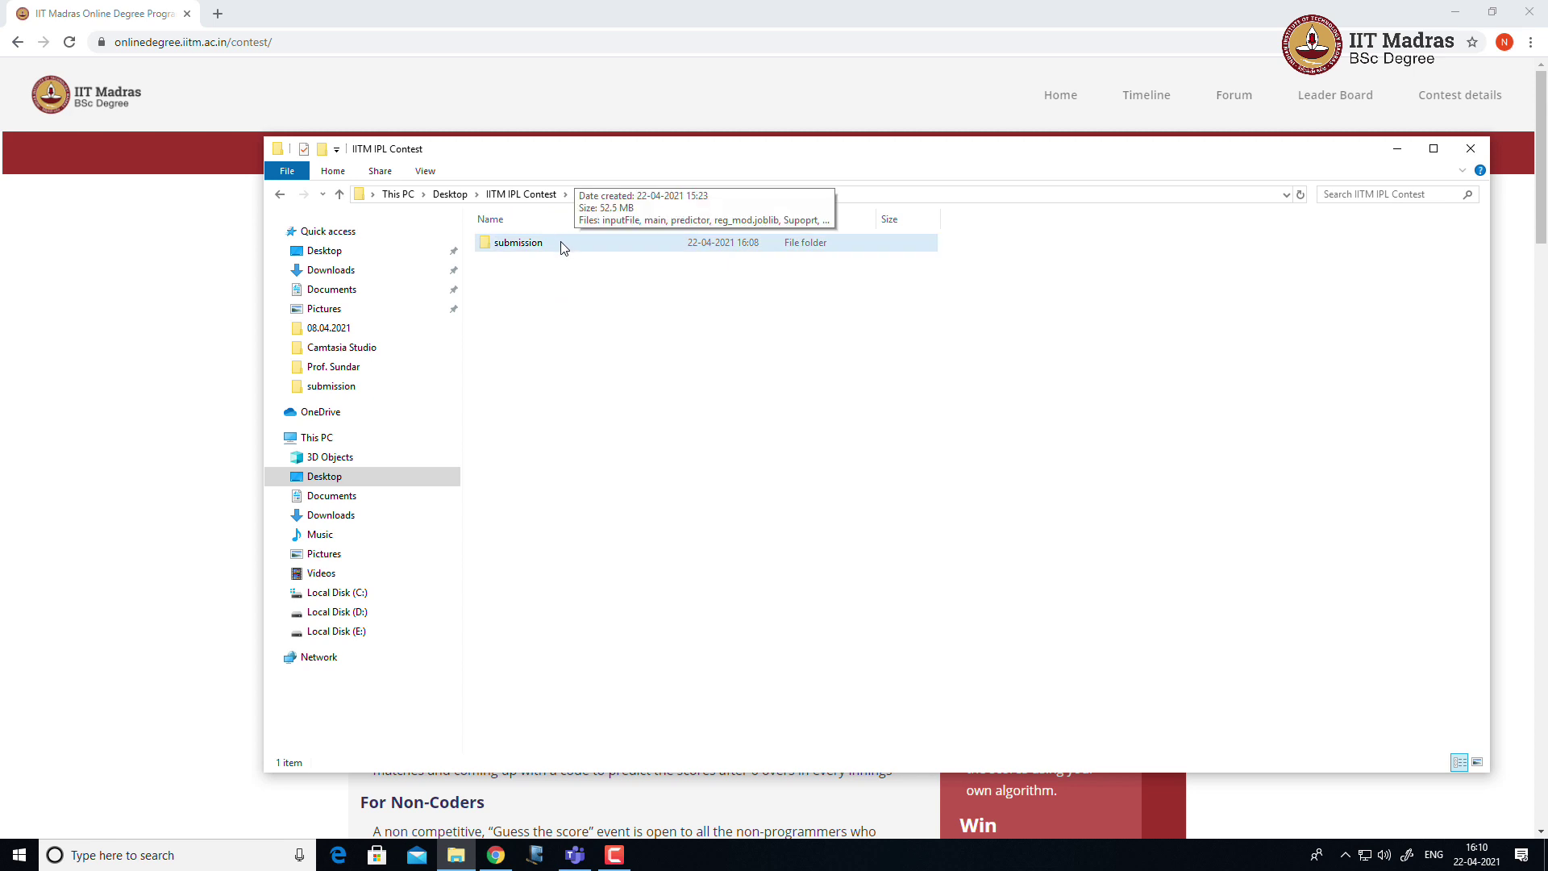
pyautogui.doubleClick(565, 246)
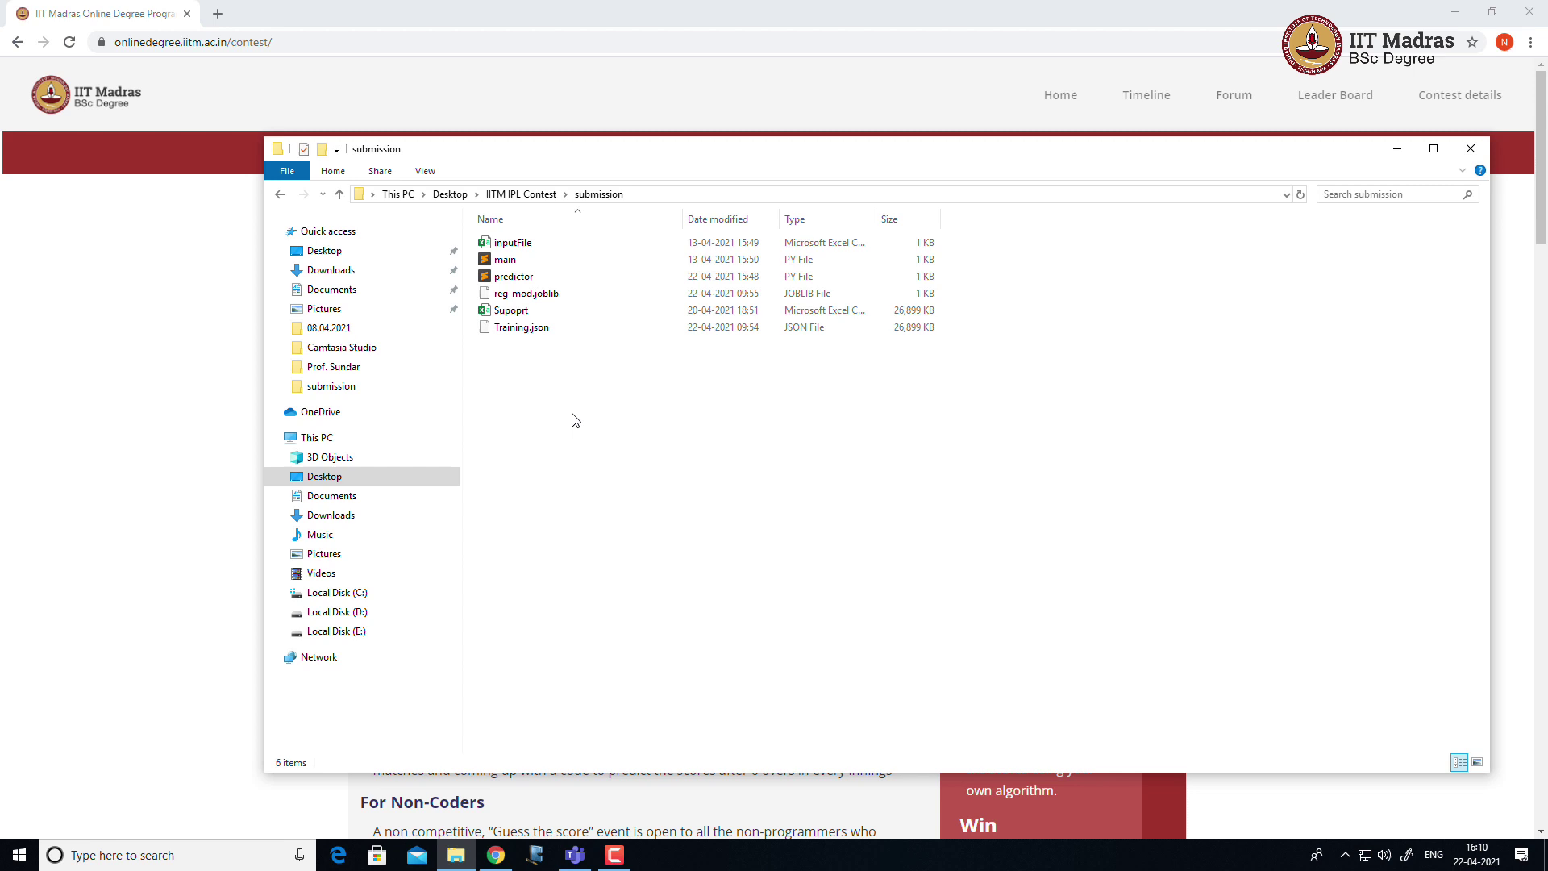
pyautogui.doubleClick(601, 277)
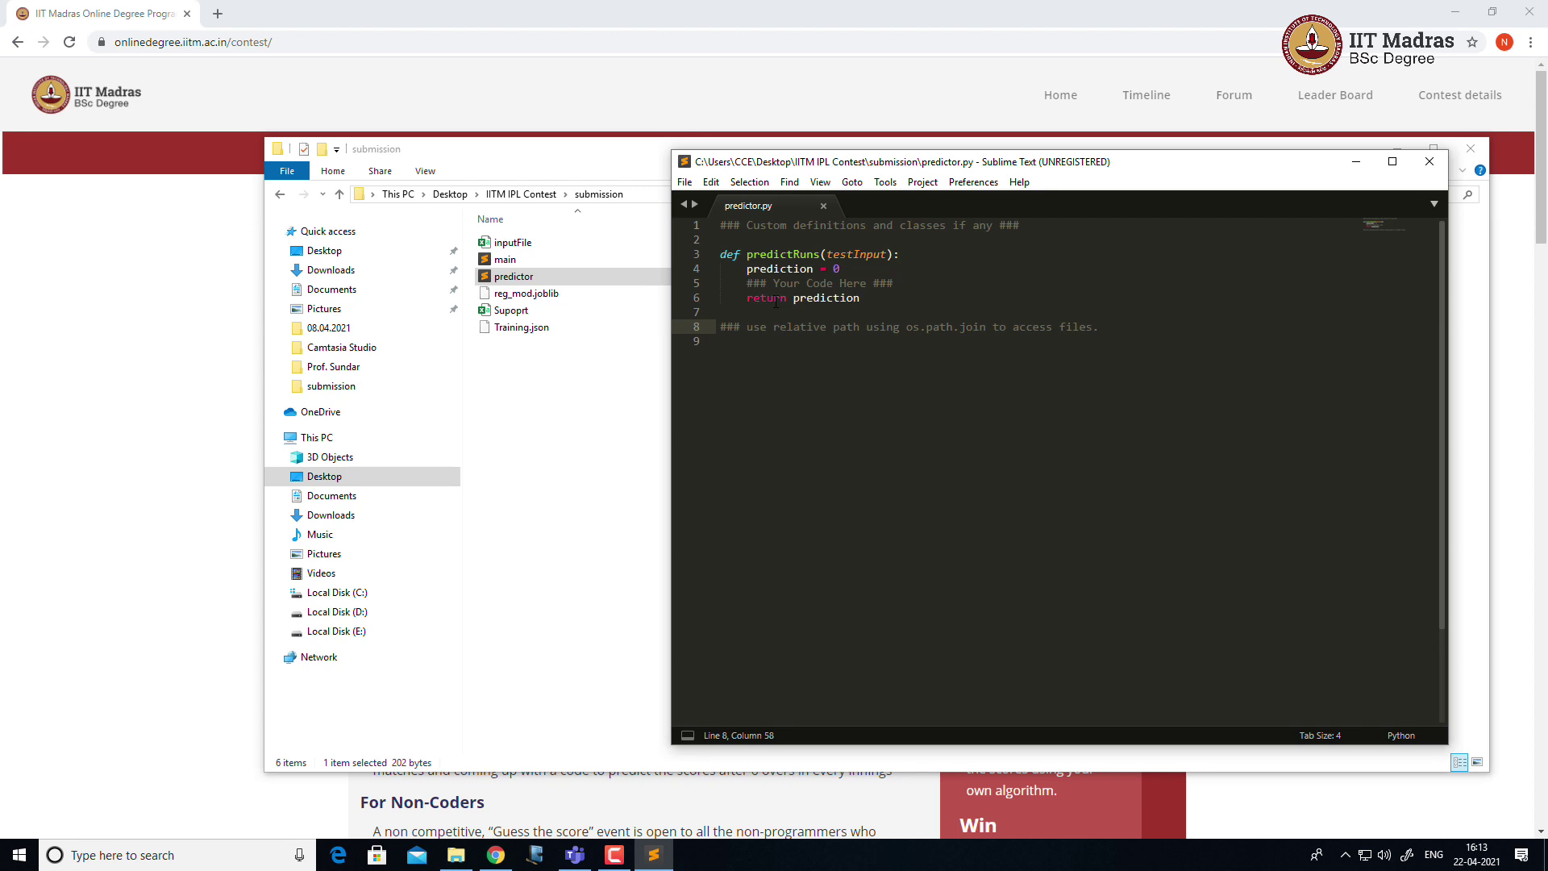
# - Close the editor, select all six submission files and send them to a Compressed (zipped) folder
pyautogui.hotkey('alt', 'F4')
pyautogui.click(619, 389)
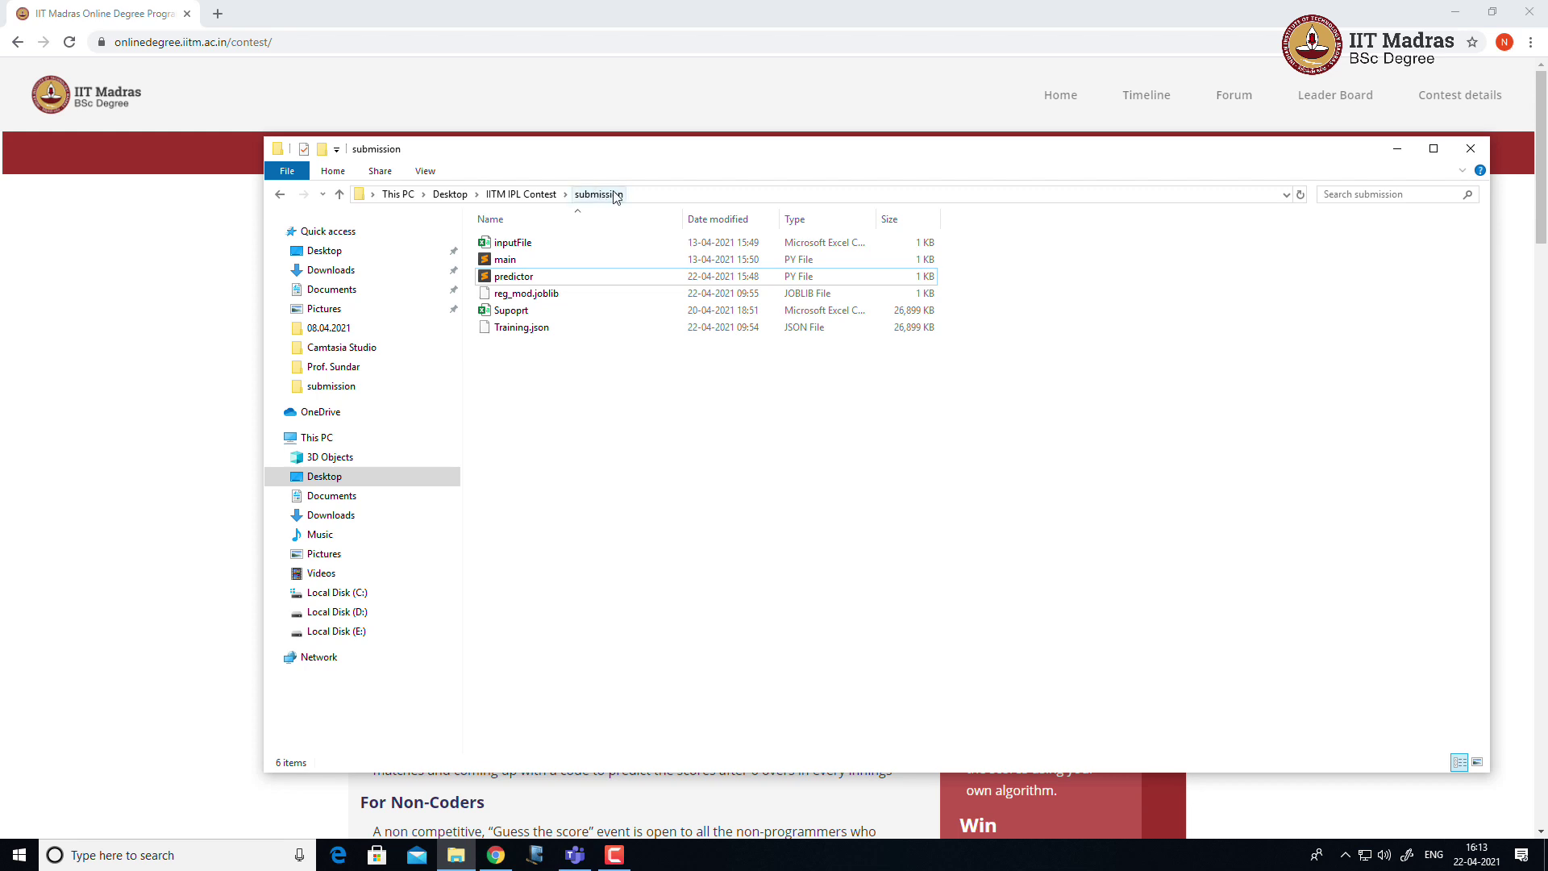
pyautogui.hotkey('ctrl', 'a')
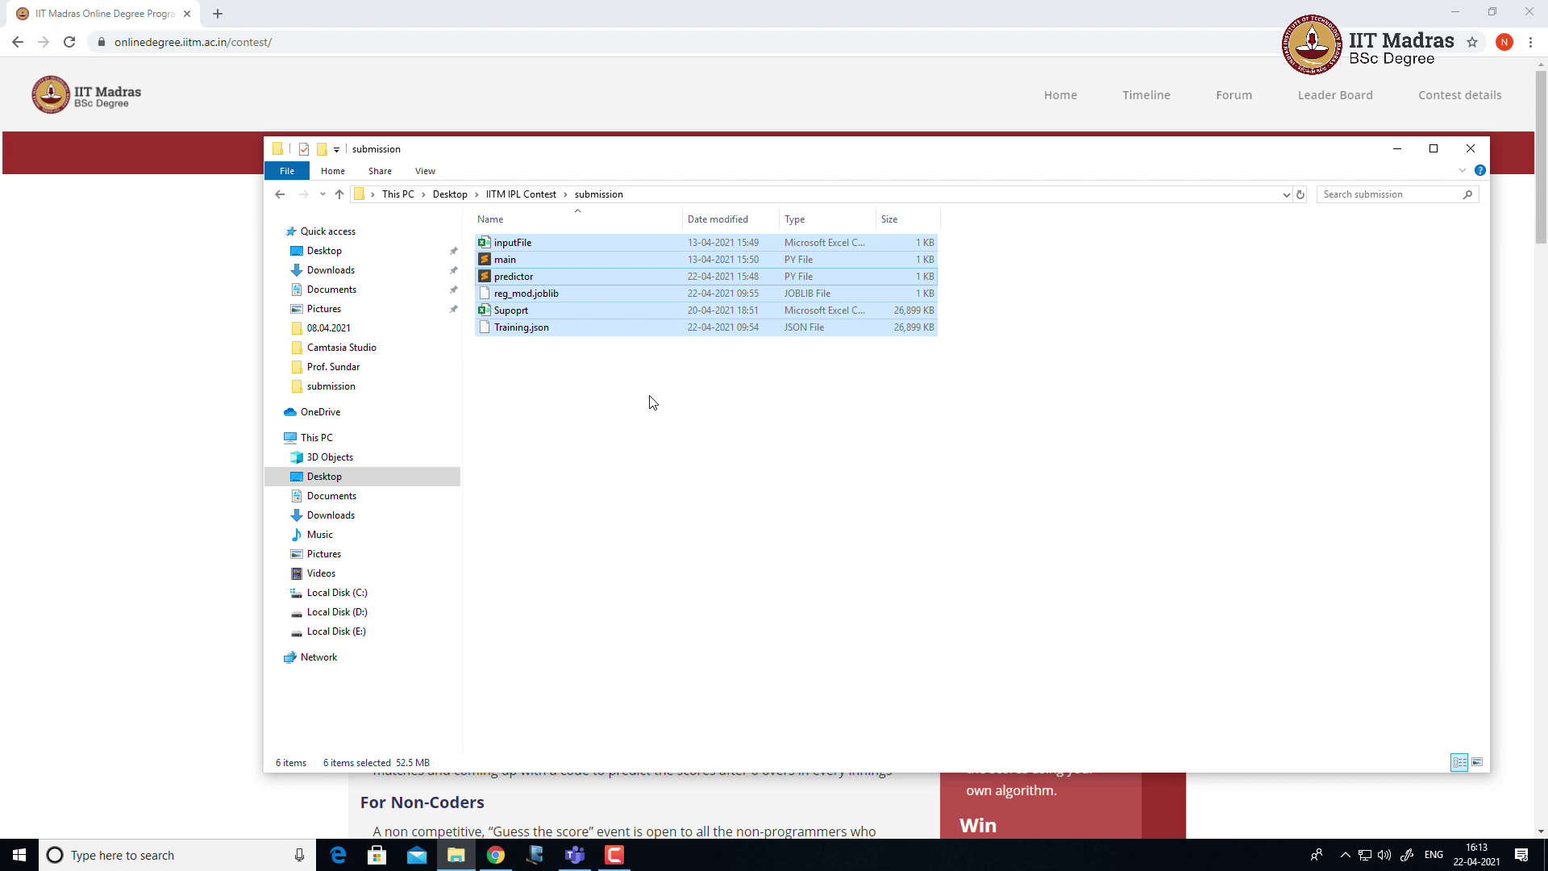
pyautogui.rightClick(690, 321)
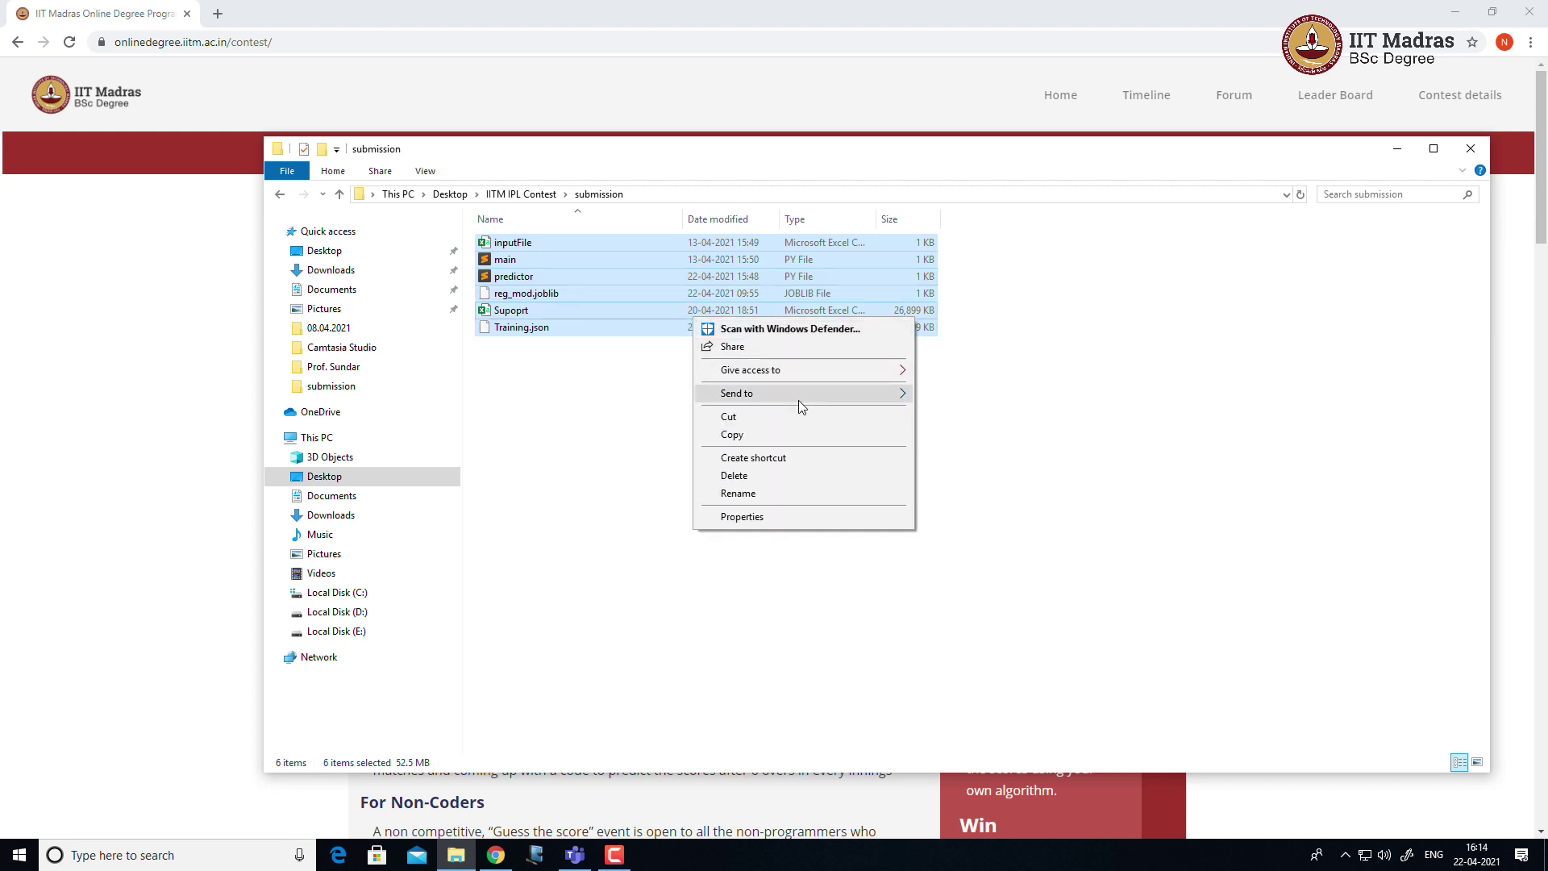
pyautogui.moveTo(811, 395)
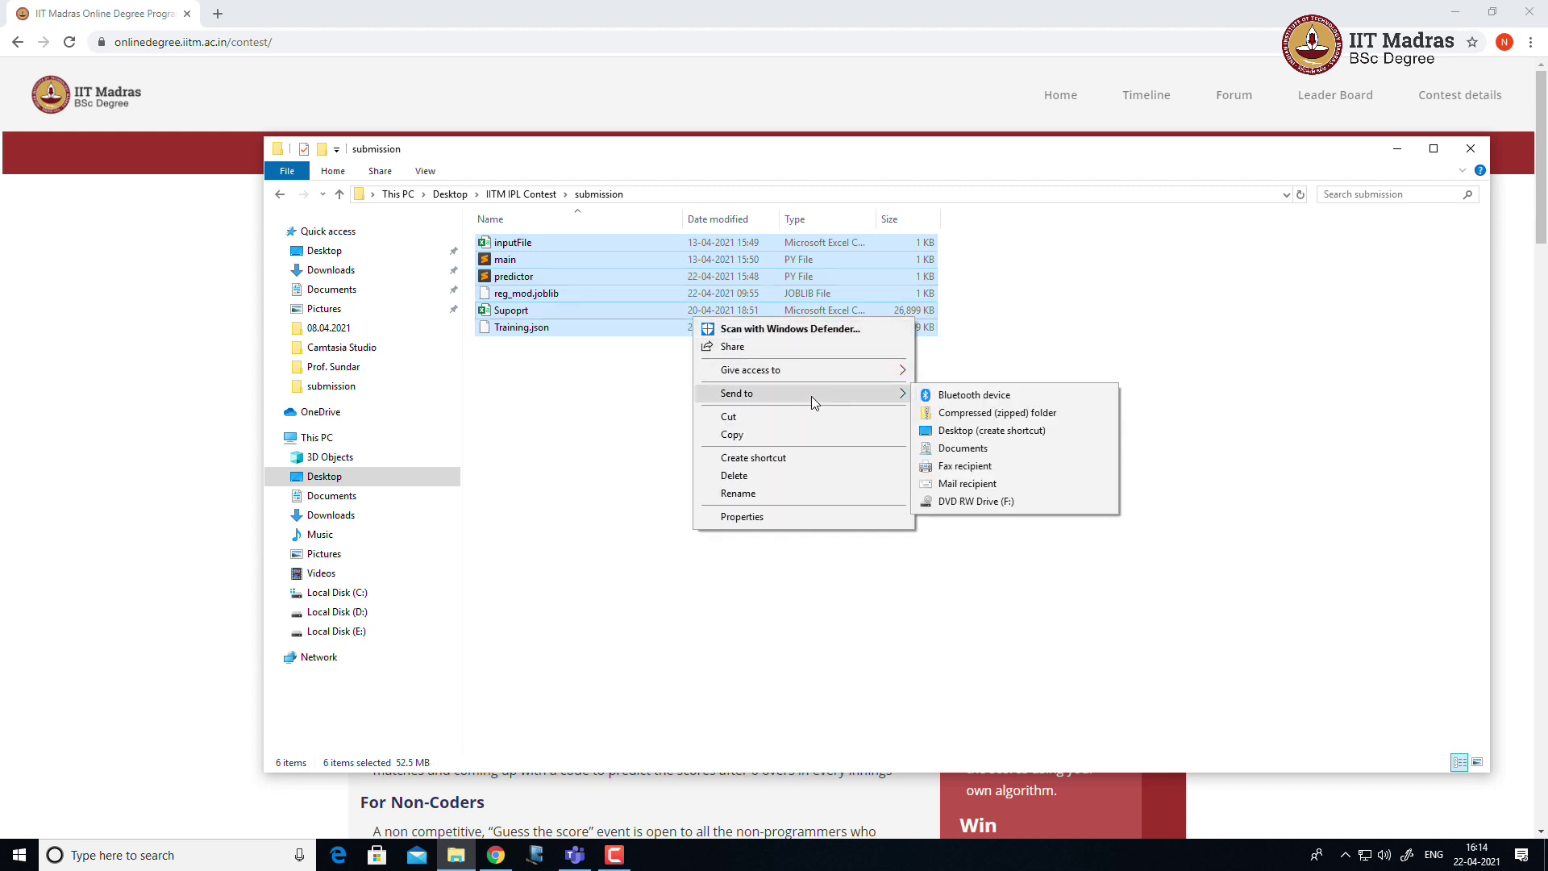
pyautogui.click(973, 413)
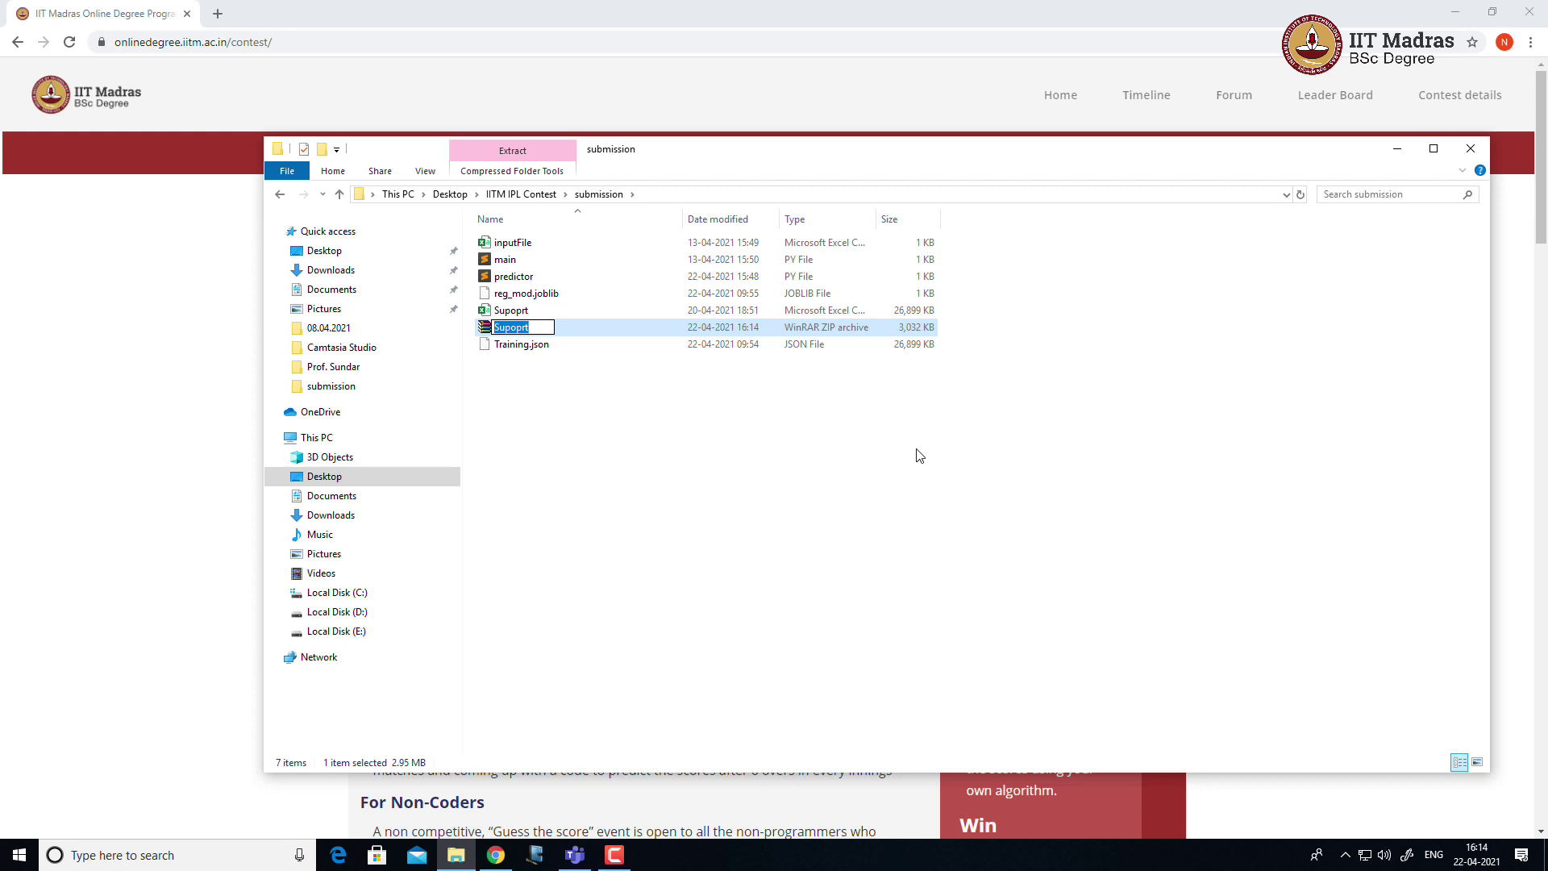
# - Name the new ZIP archive IITMBSC00000
pyautogui.write('IITMBSC00000')
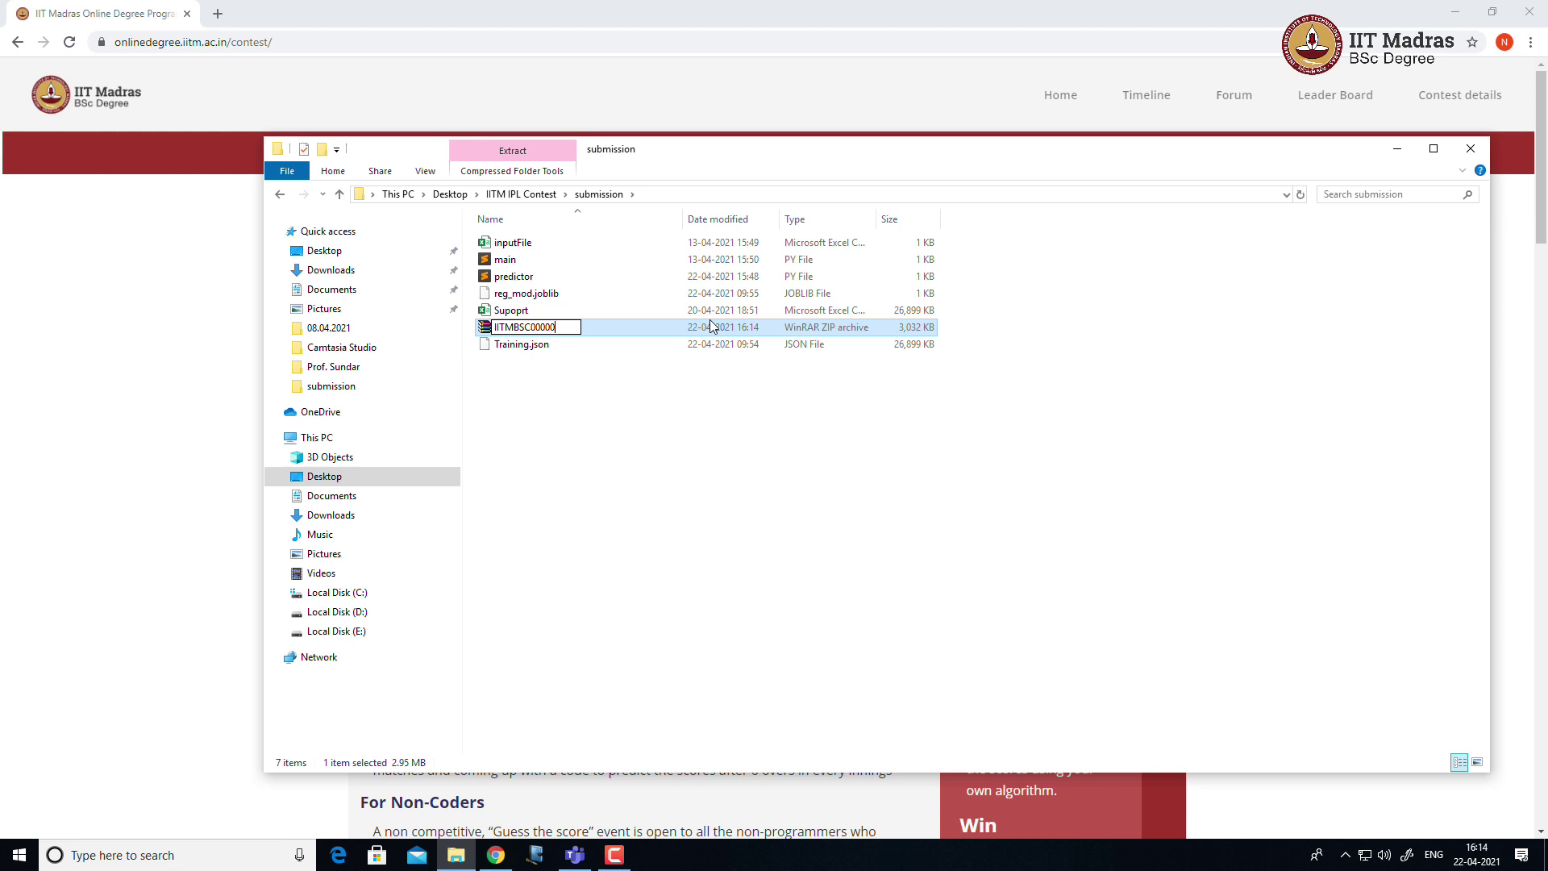
pyautogui.press('Return')
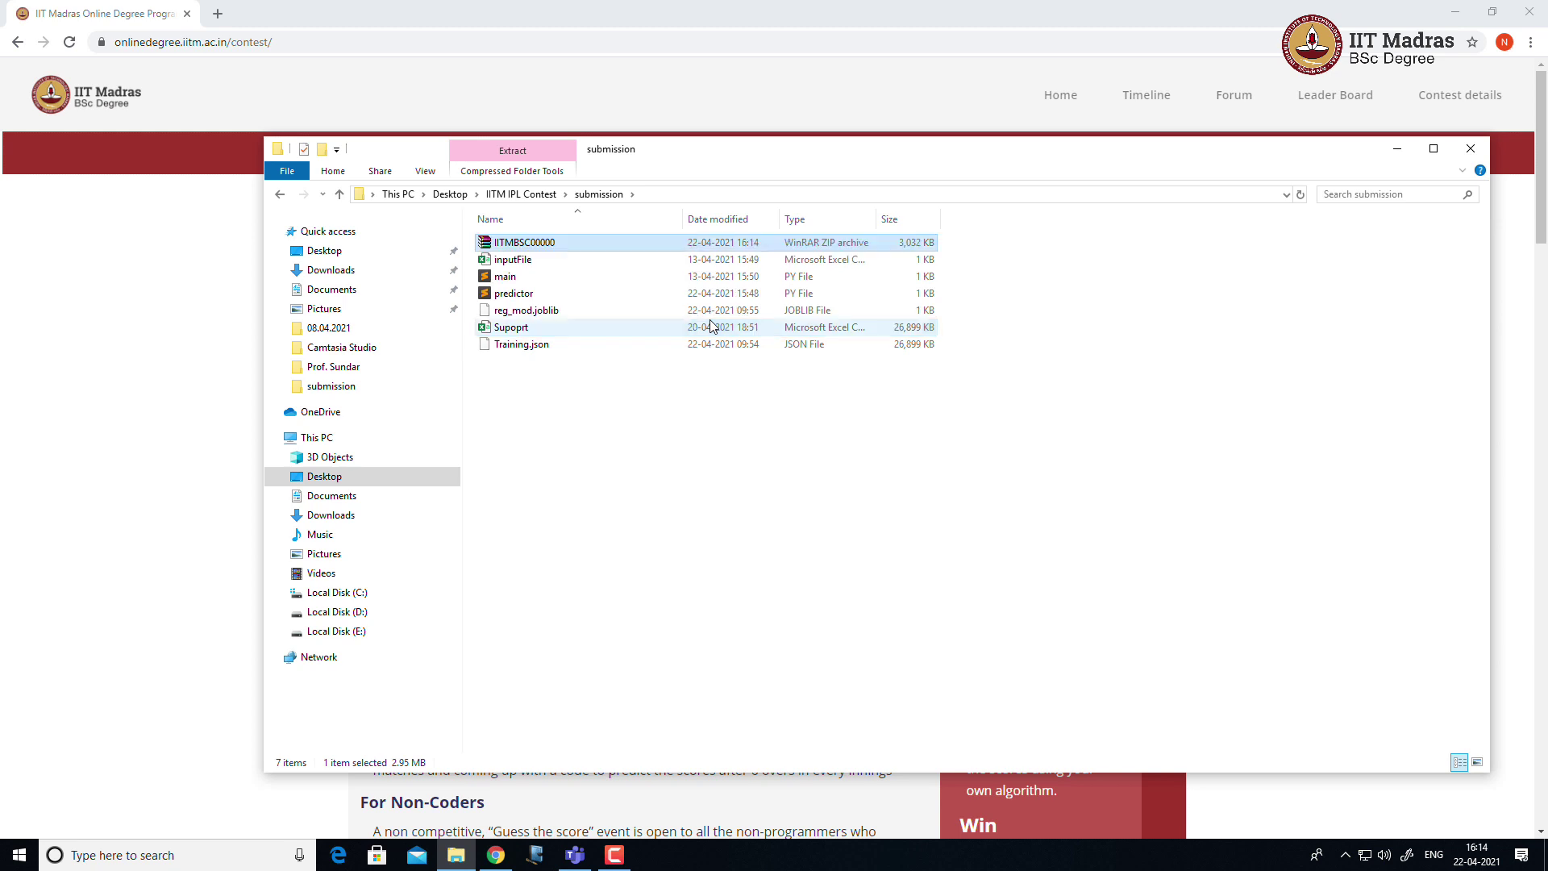
pyautogui.doubleClick(617, 241)
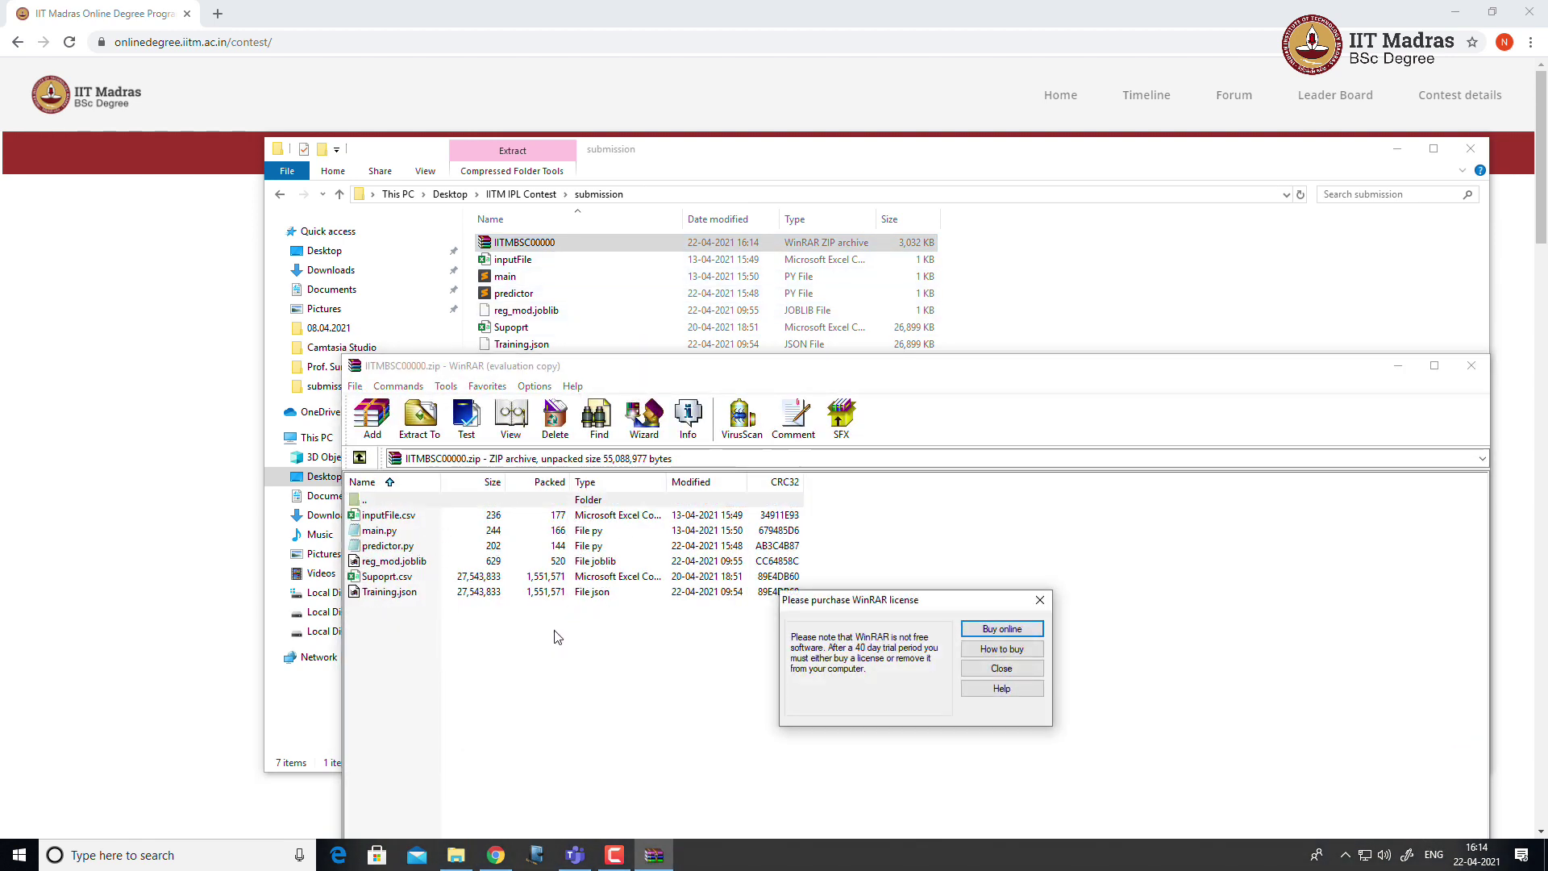
pyautogui.press('Escape')
pyautogui.press('Escape')
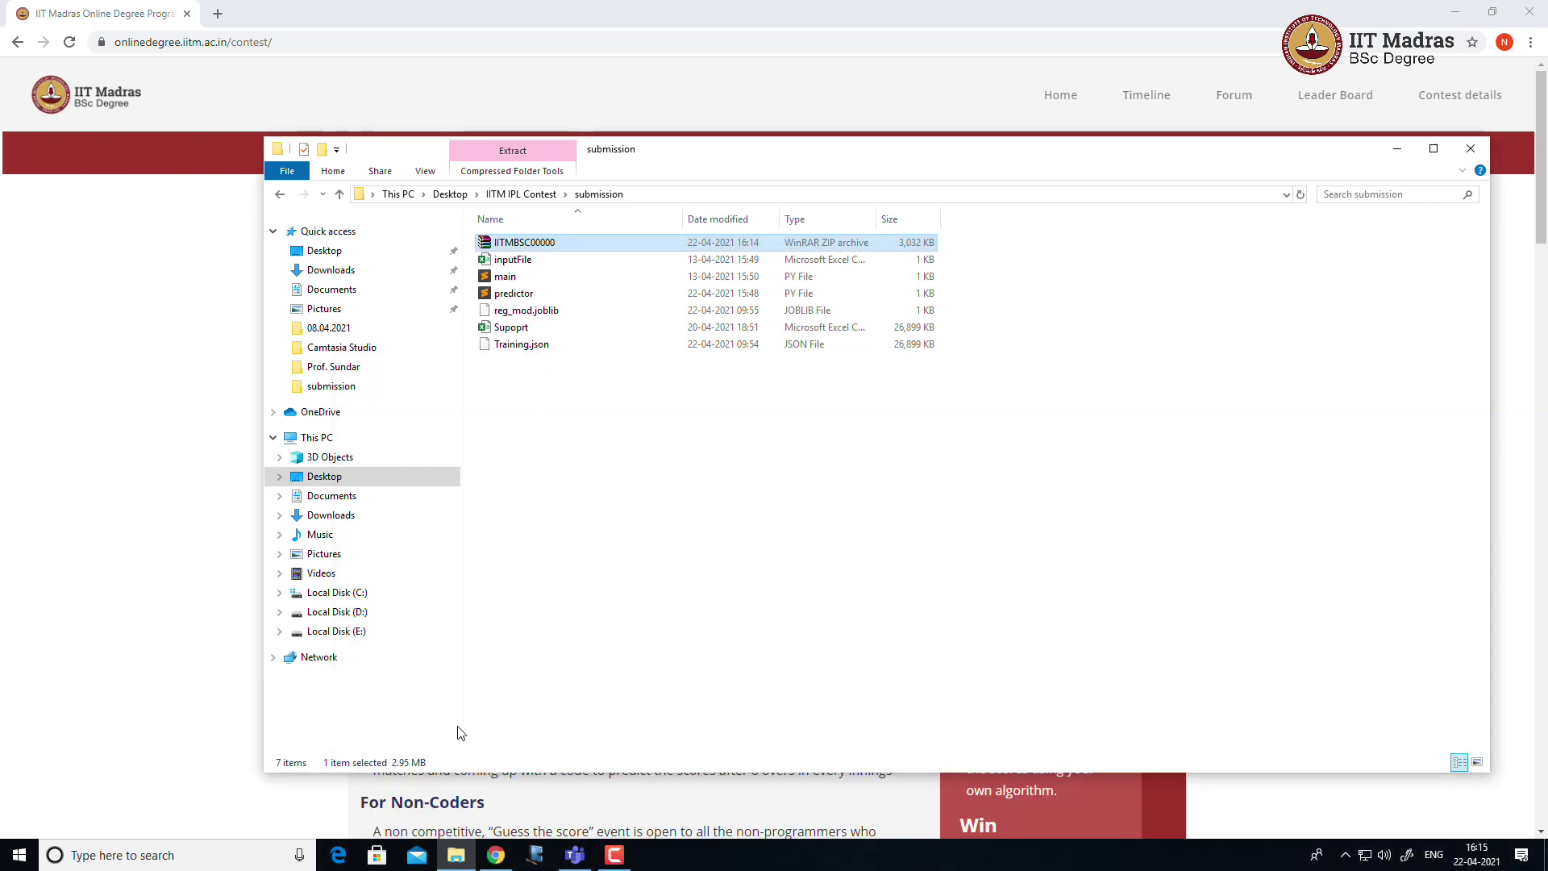
# - Return to the contest portal in Chrome and scroll the fixtures to match 16, Bangalore vs Rajasthan
pyautogui.click(484, 853)
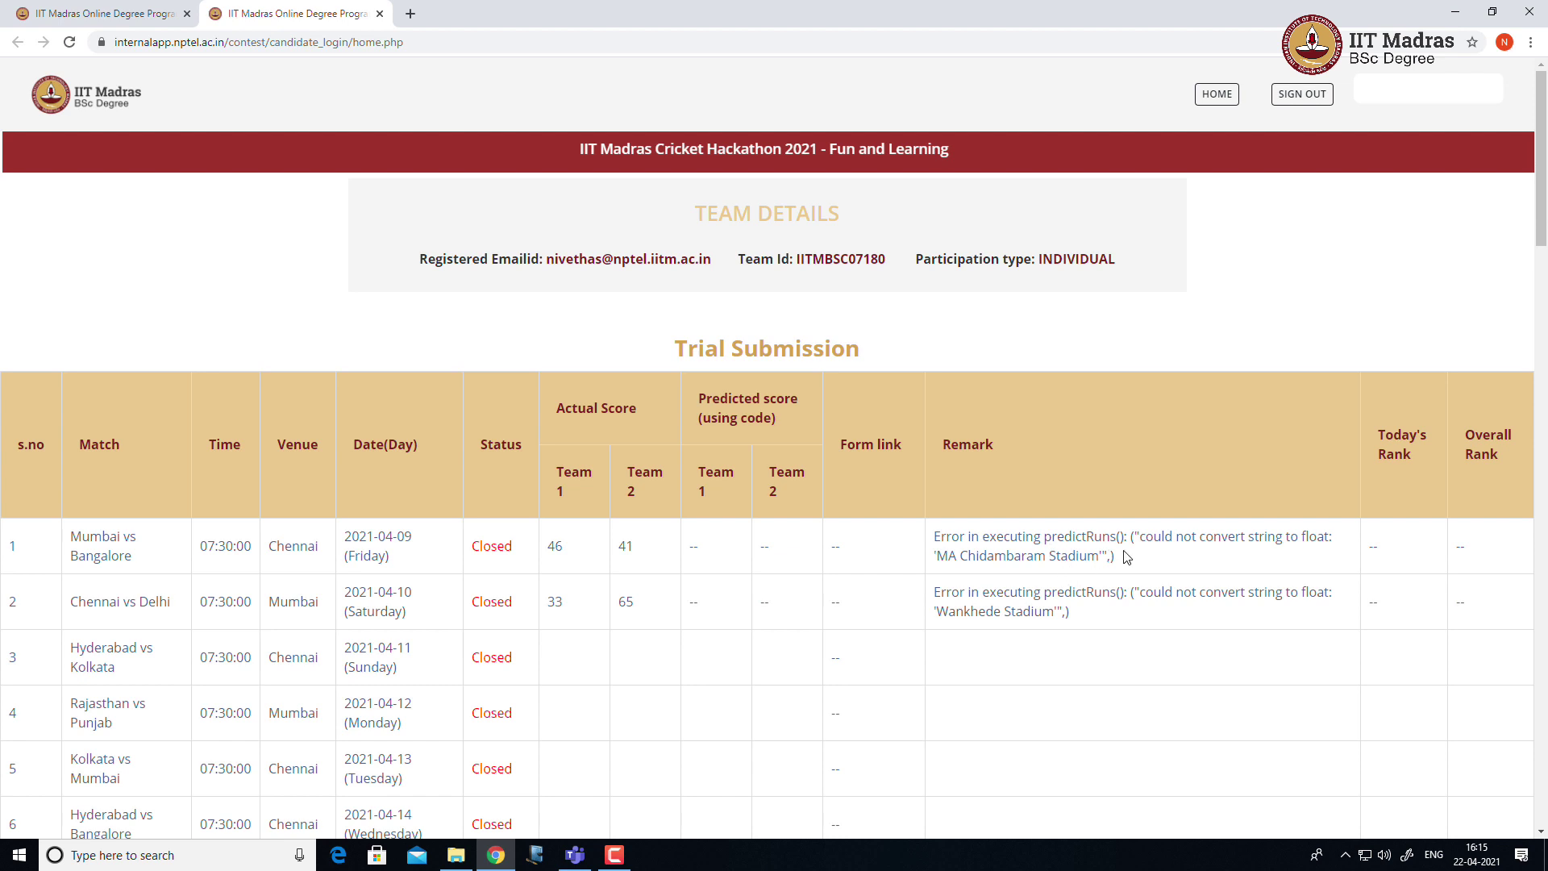
pyautogui.click(1542, 242)
pyautogui.scroll(-2, 1508, 421)
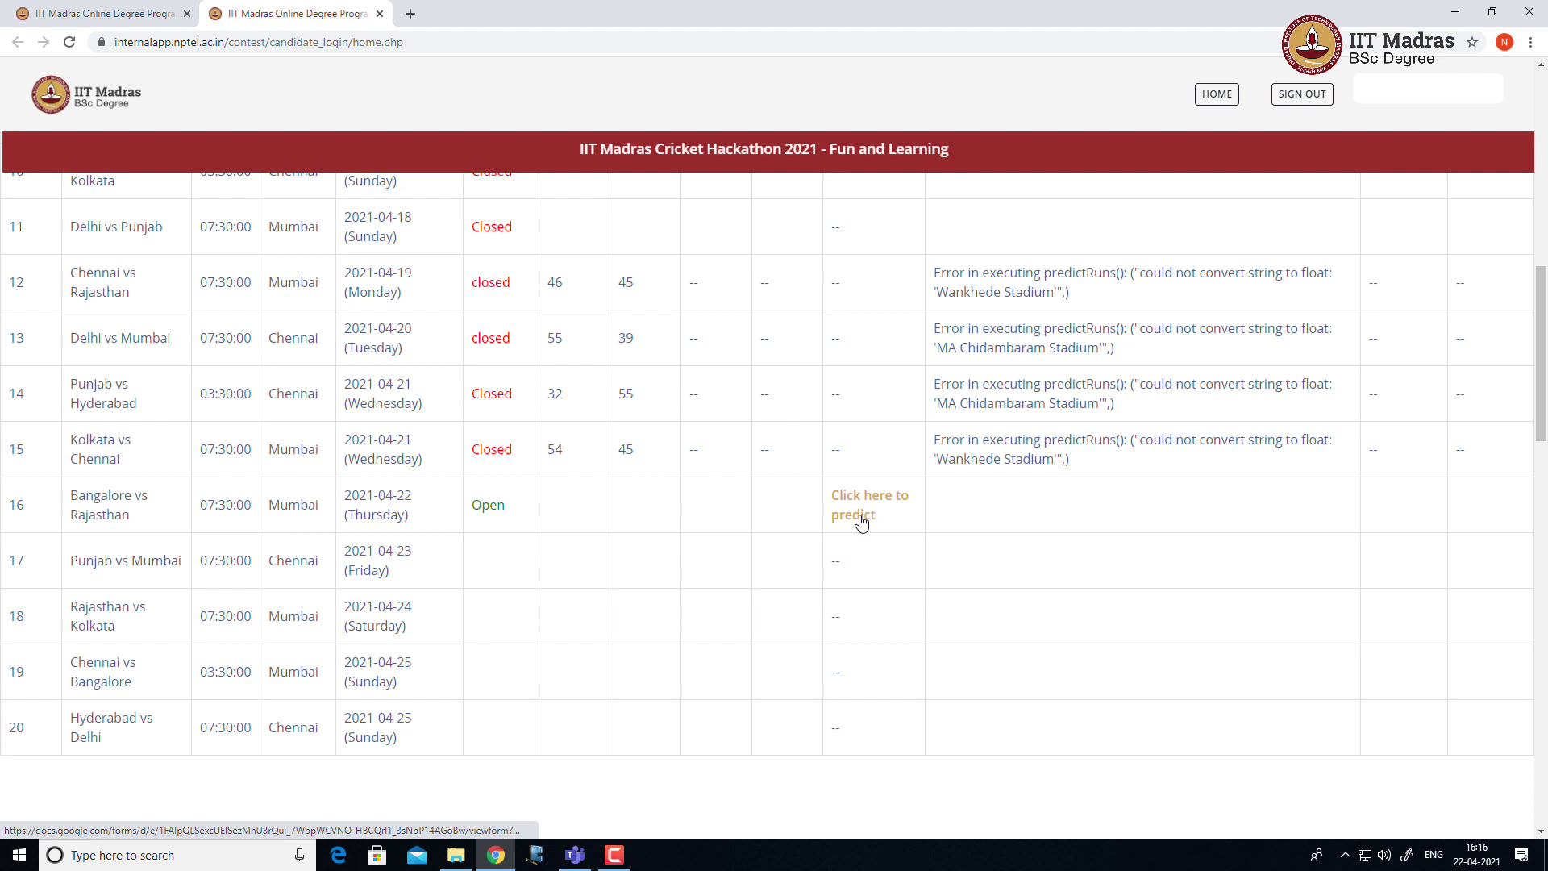
# - Open the Bangalore vs Rajasthan prediction form, enter the e-mail address, and continue to Submit code
pyautogui.click(864, 518)
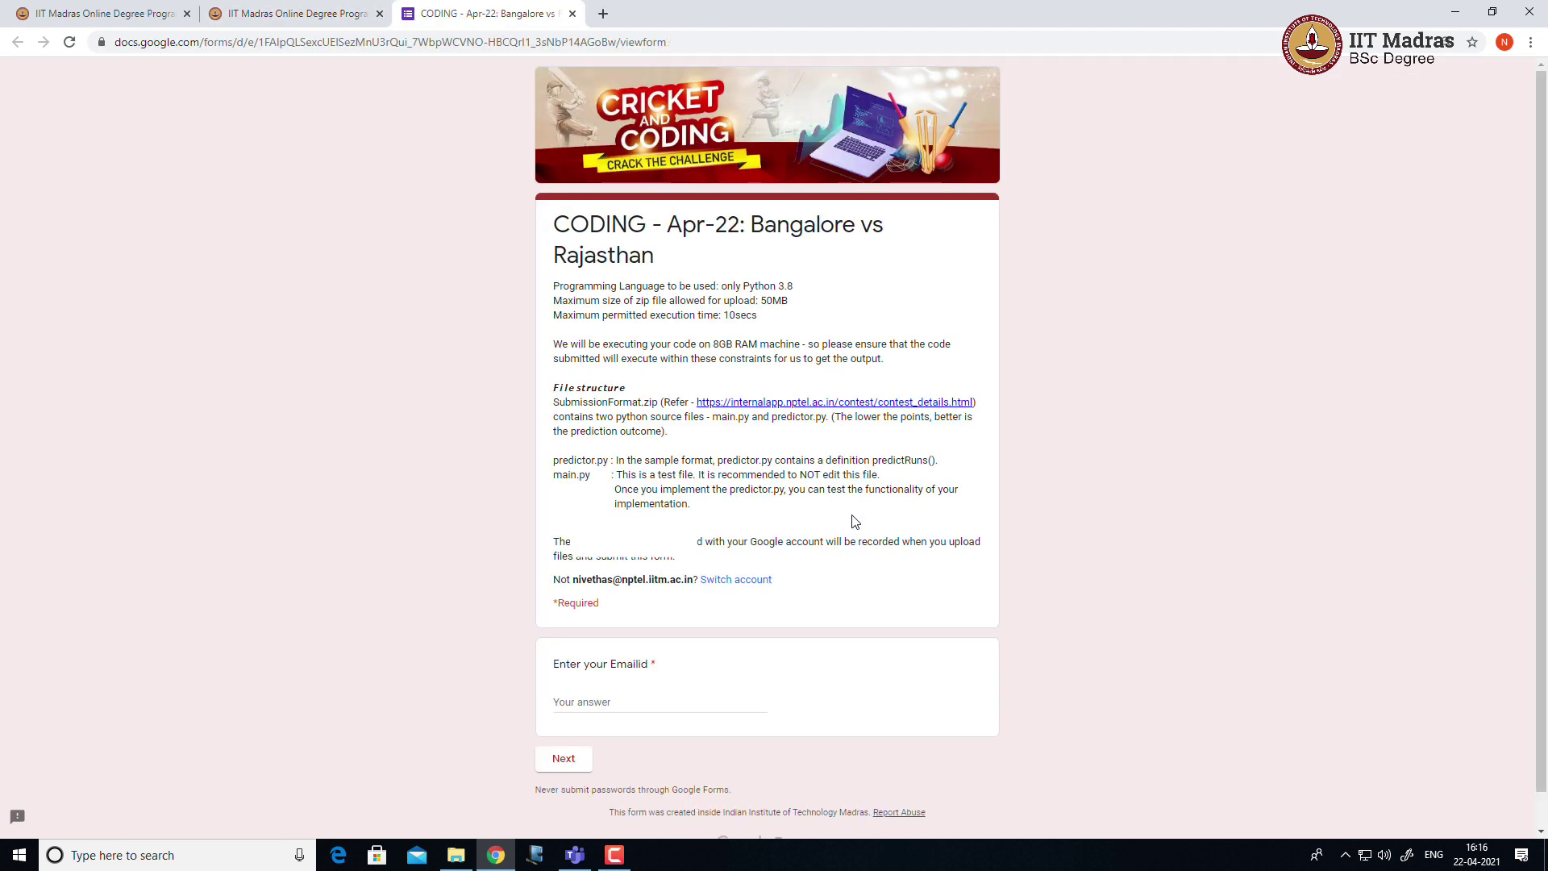
pyautogui.moveTo(1542, 295); pyautogui.dragTo(1543, 420)
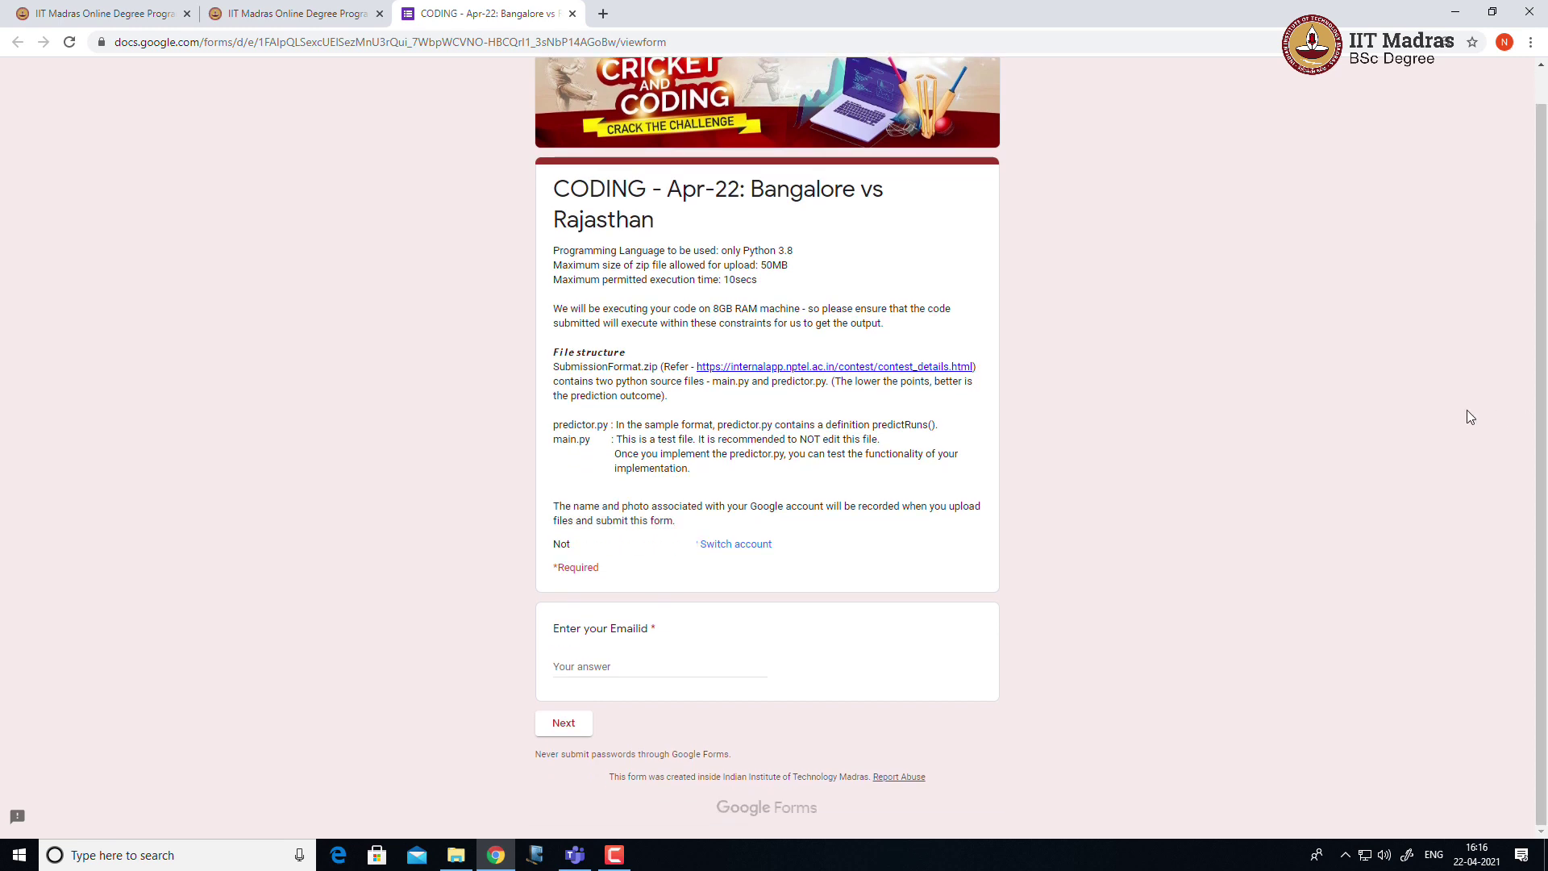
pyautogui.click(637, 664)
pyautogui.write('ee.iitm.ac.in')
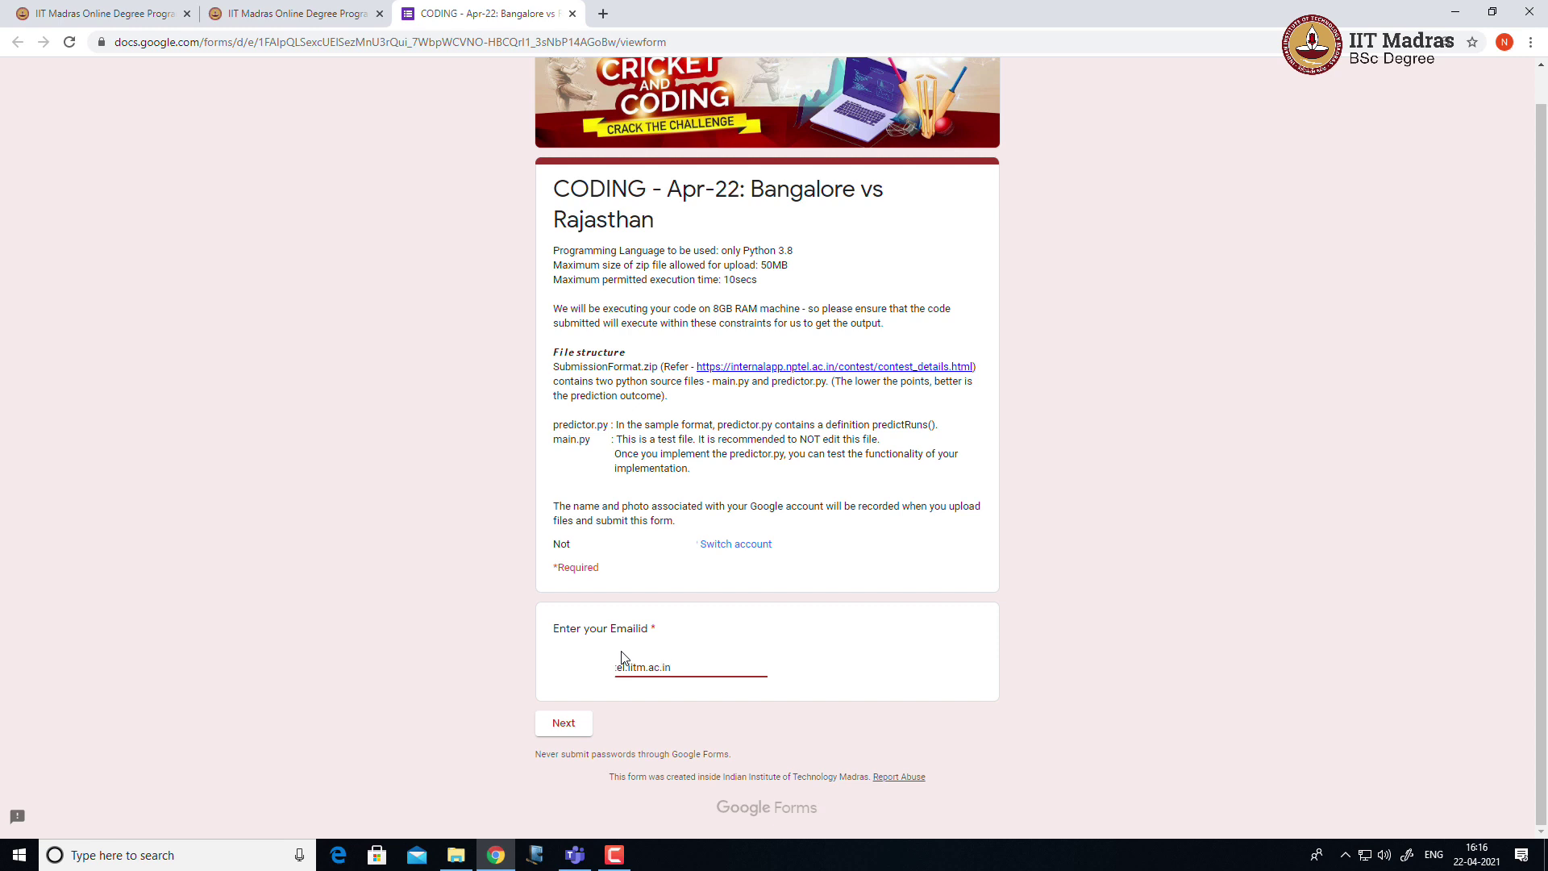
pyautogui.click(562, 724)
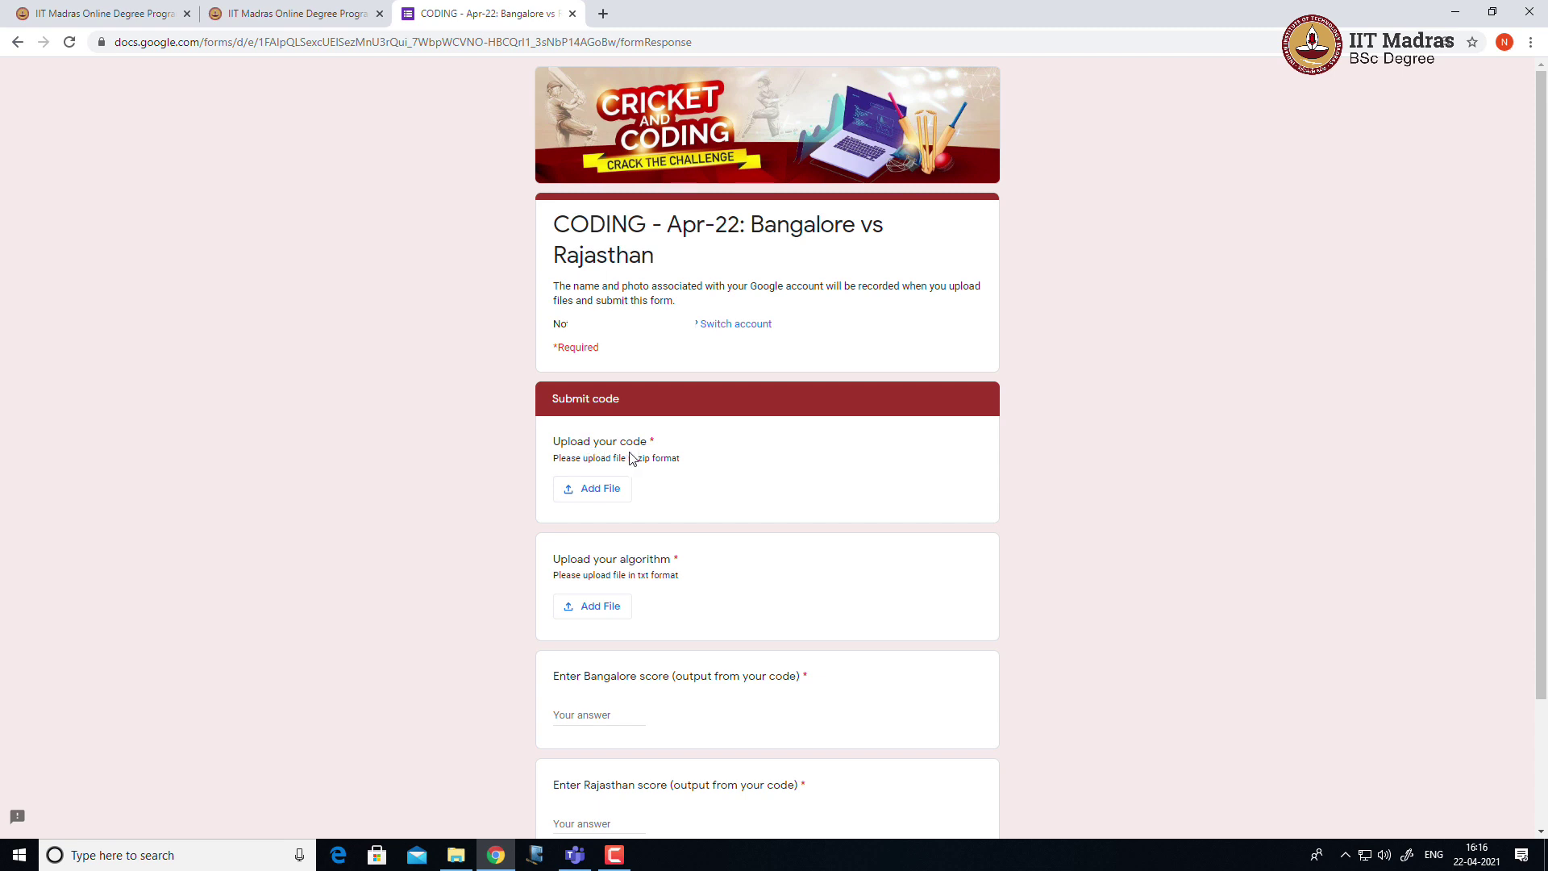
# - Upload IITMBSC00000.zip as the code file
pyautogui.click(596, 490)
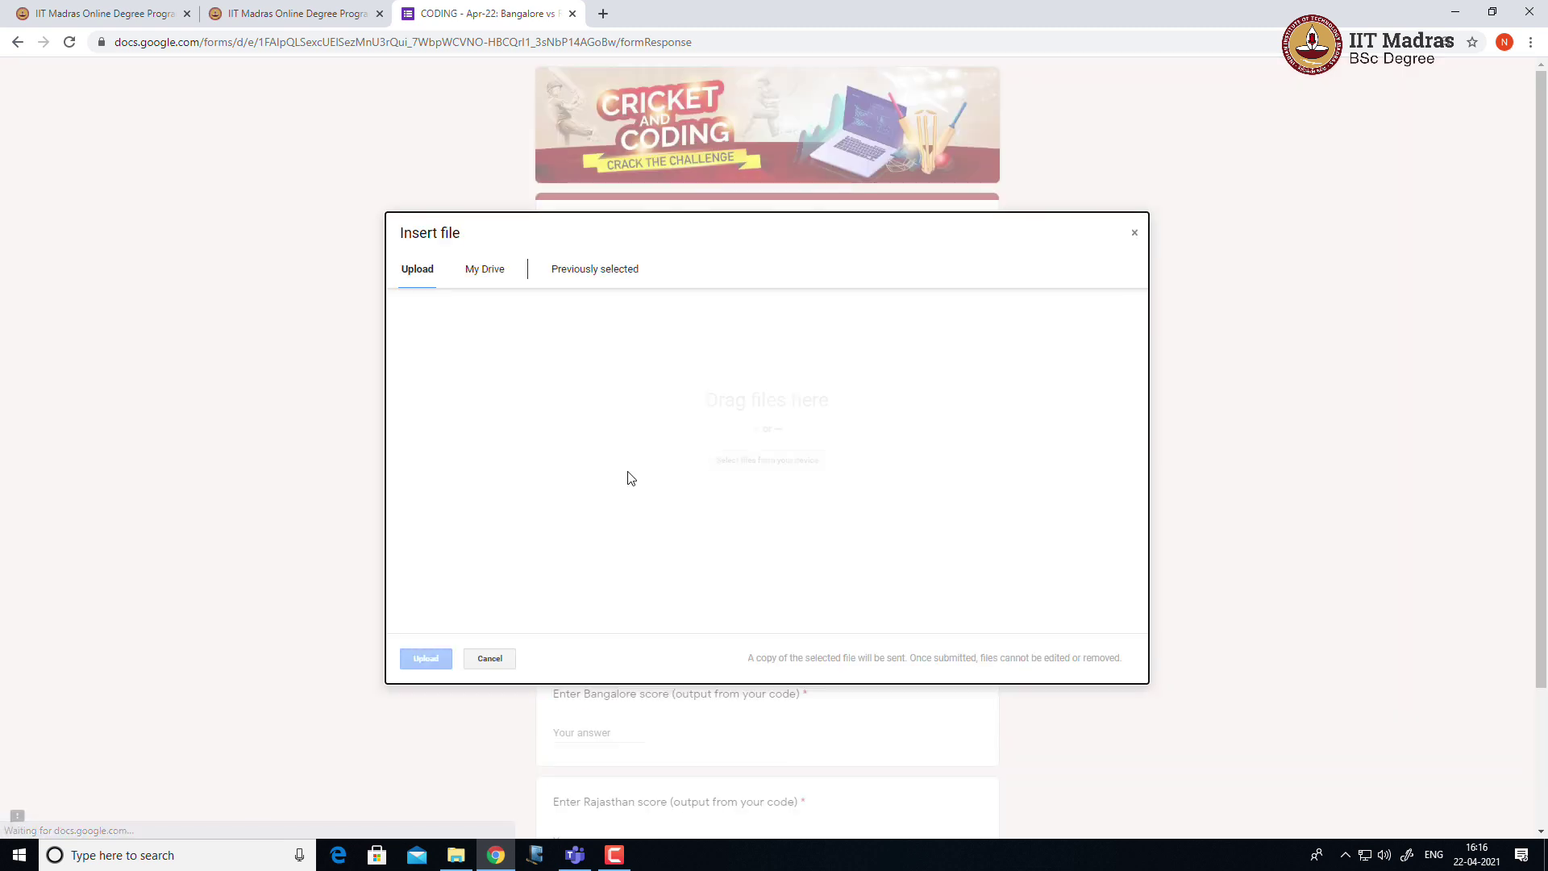
pyautogui.click(793, 460)
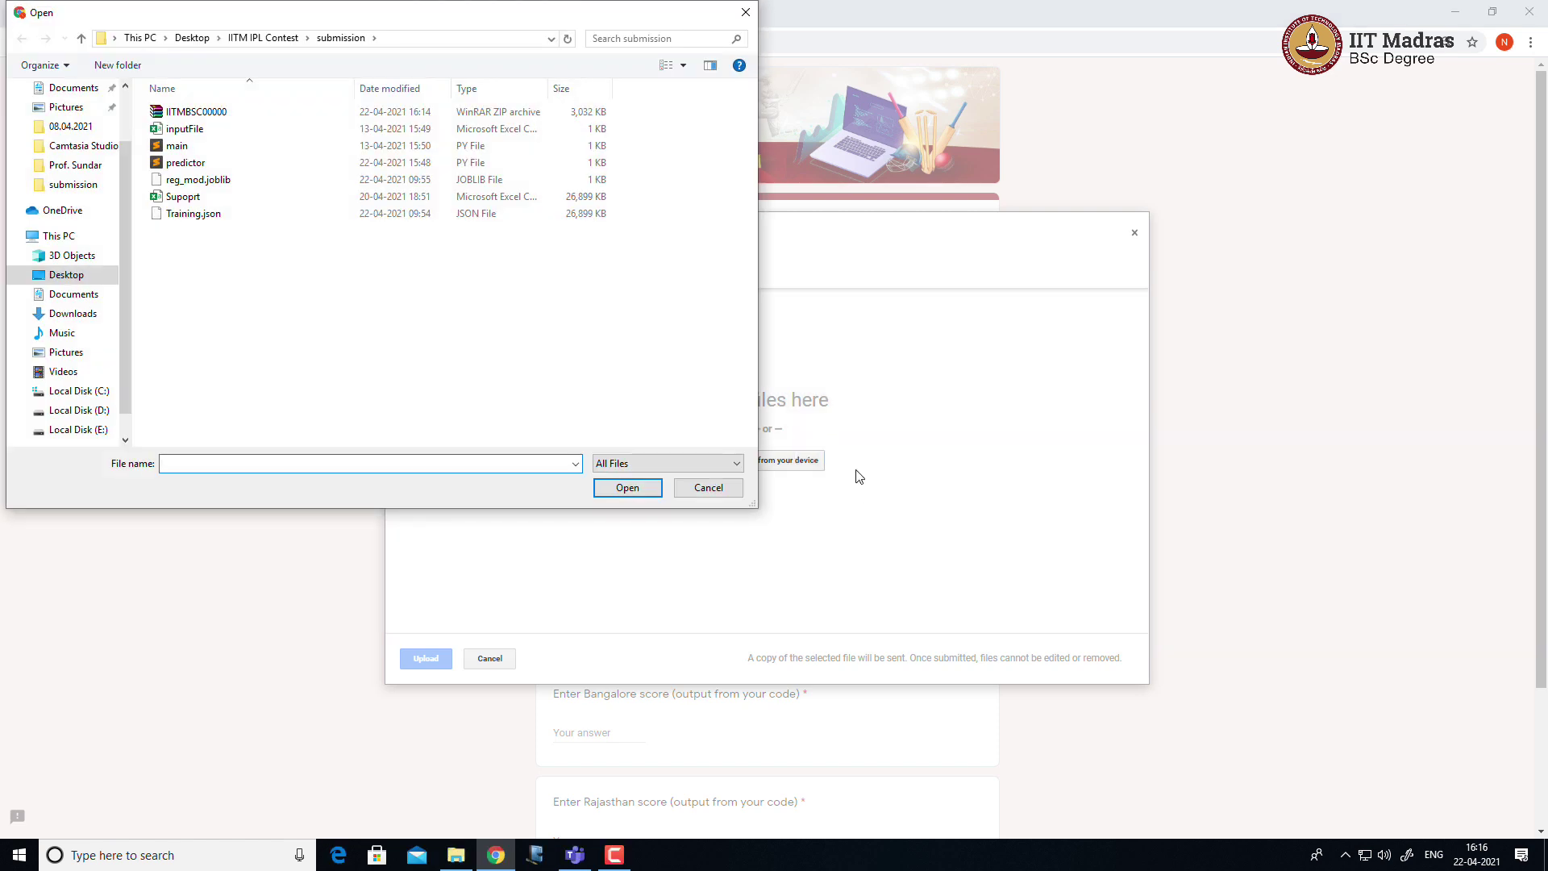
pyautogui.click(279, 112)
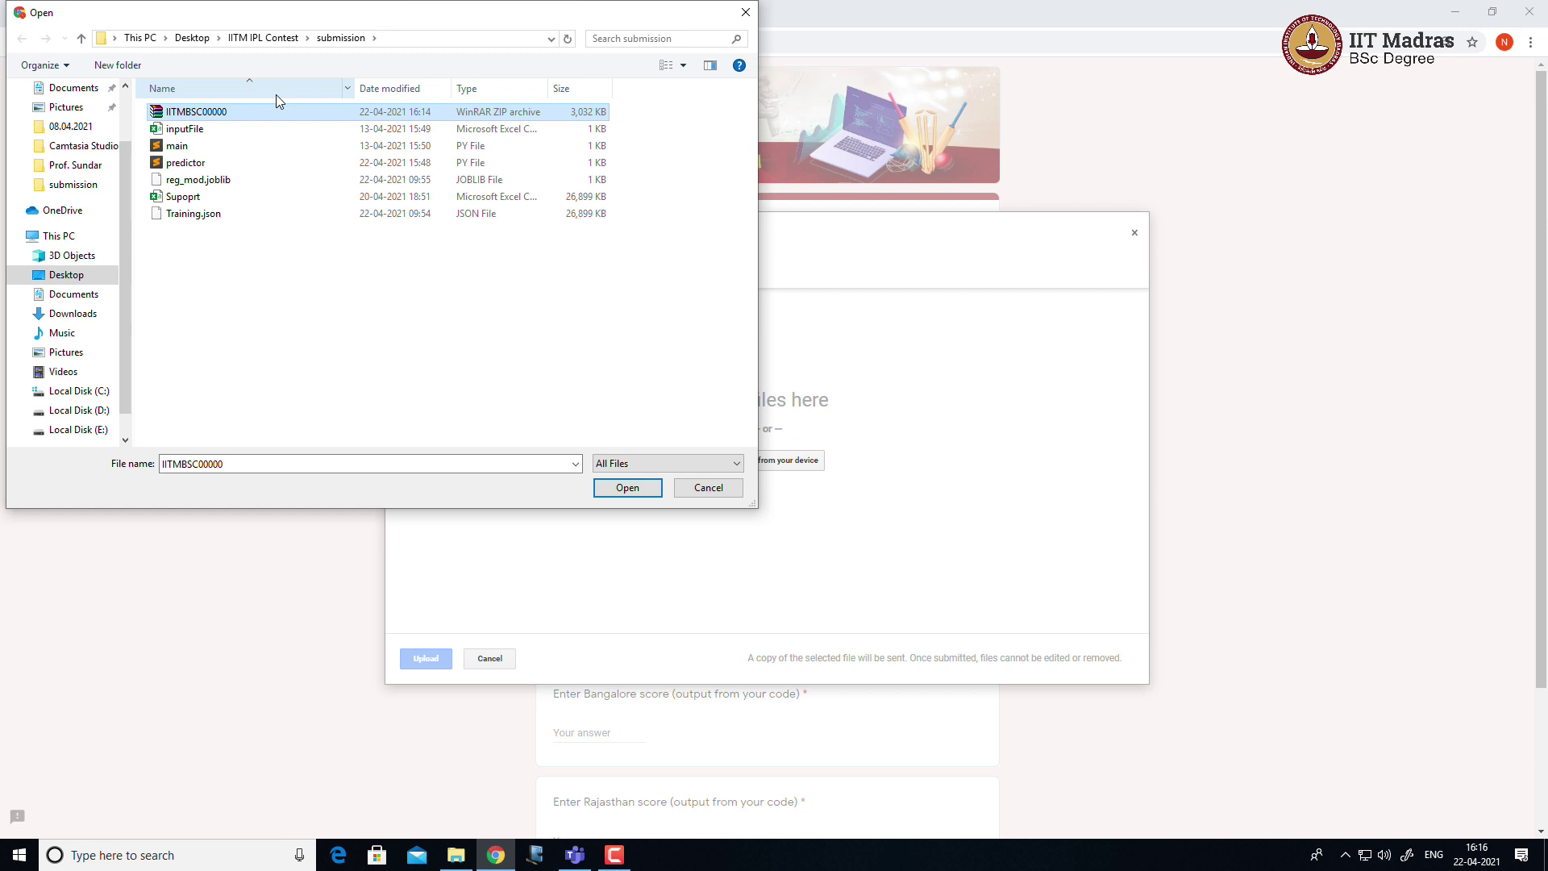
pyautogui.click(627, 488)
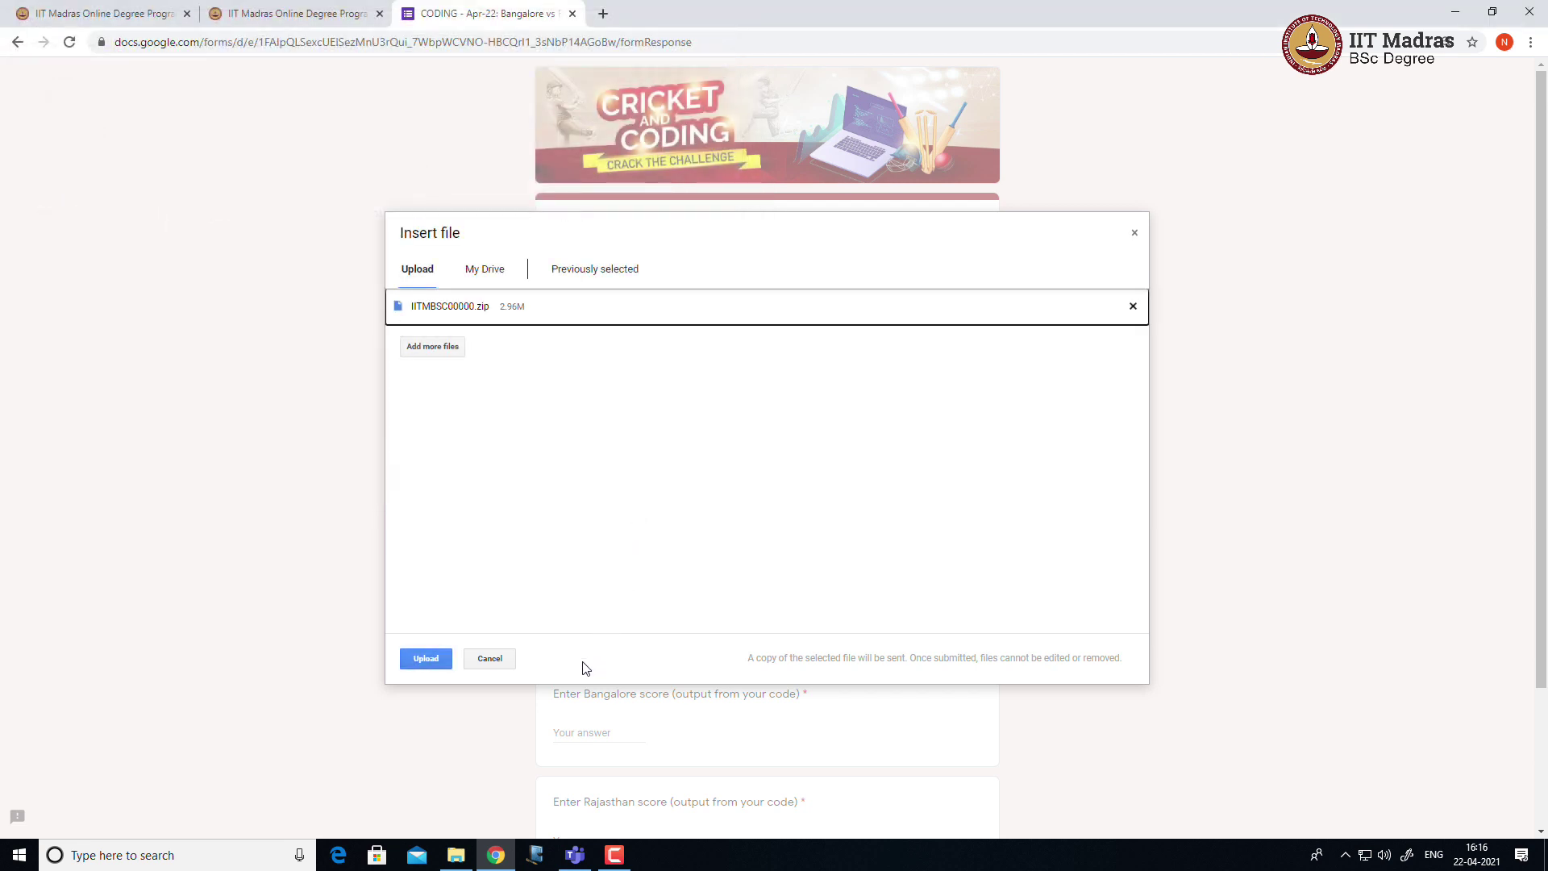
pyautogui.click(431, 657)
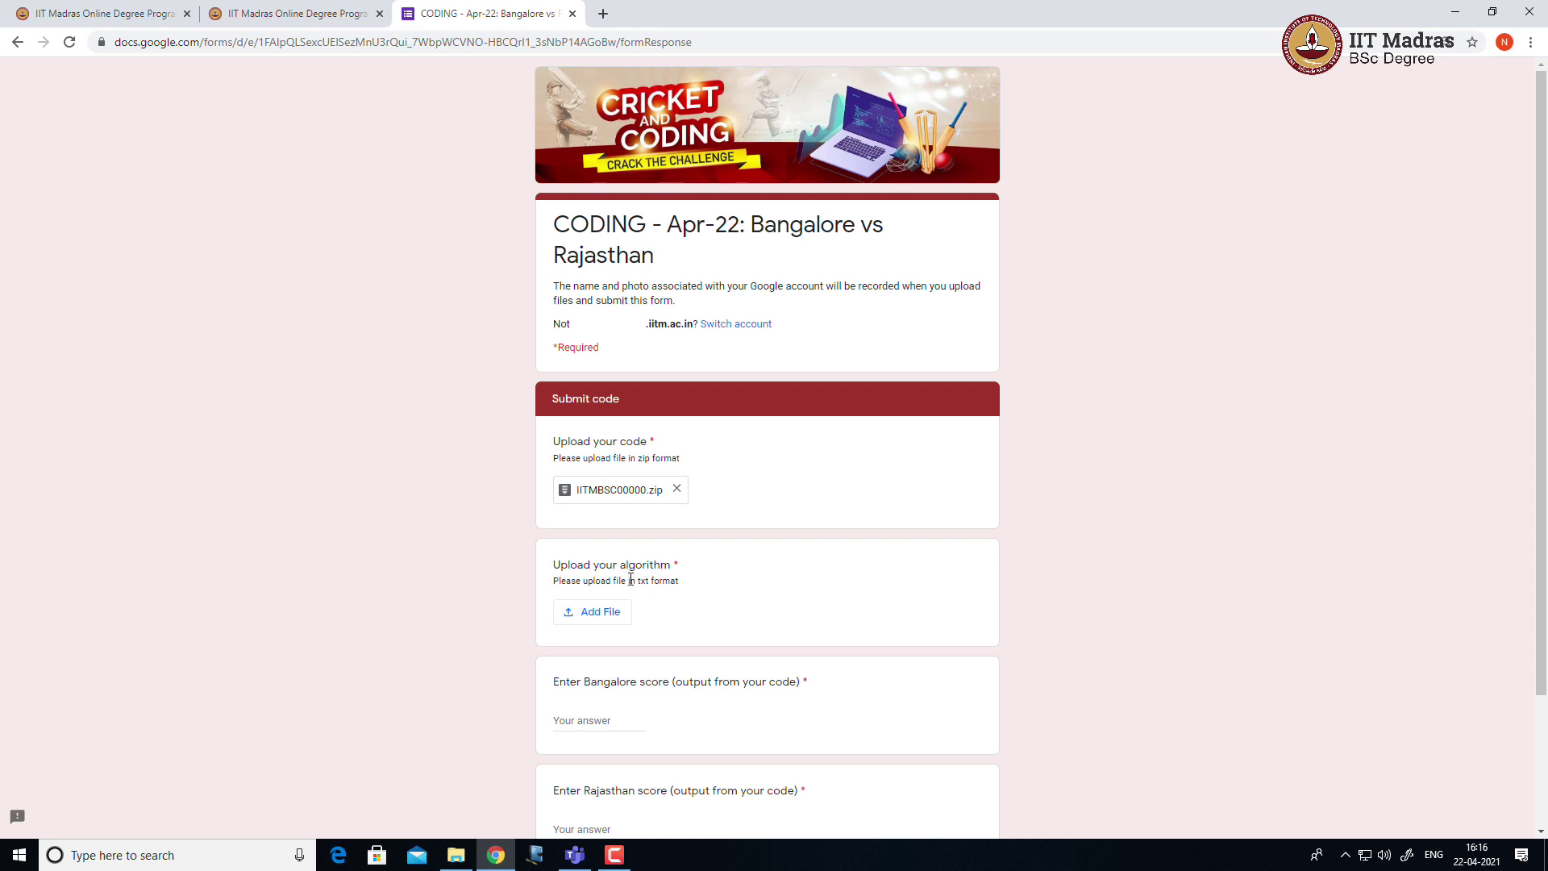
# - Upload main.py as the algorithm file
pyautogui.click(606, 614)
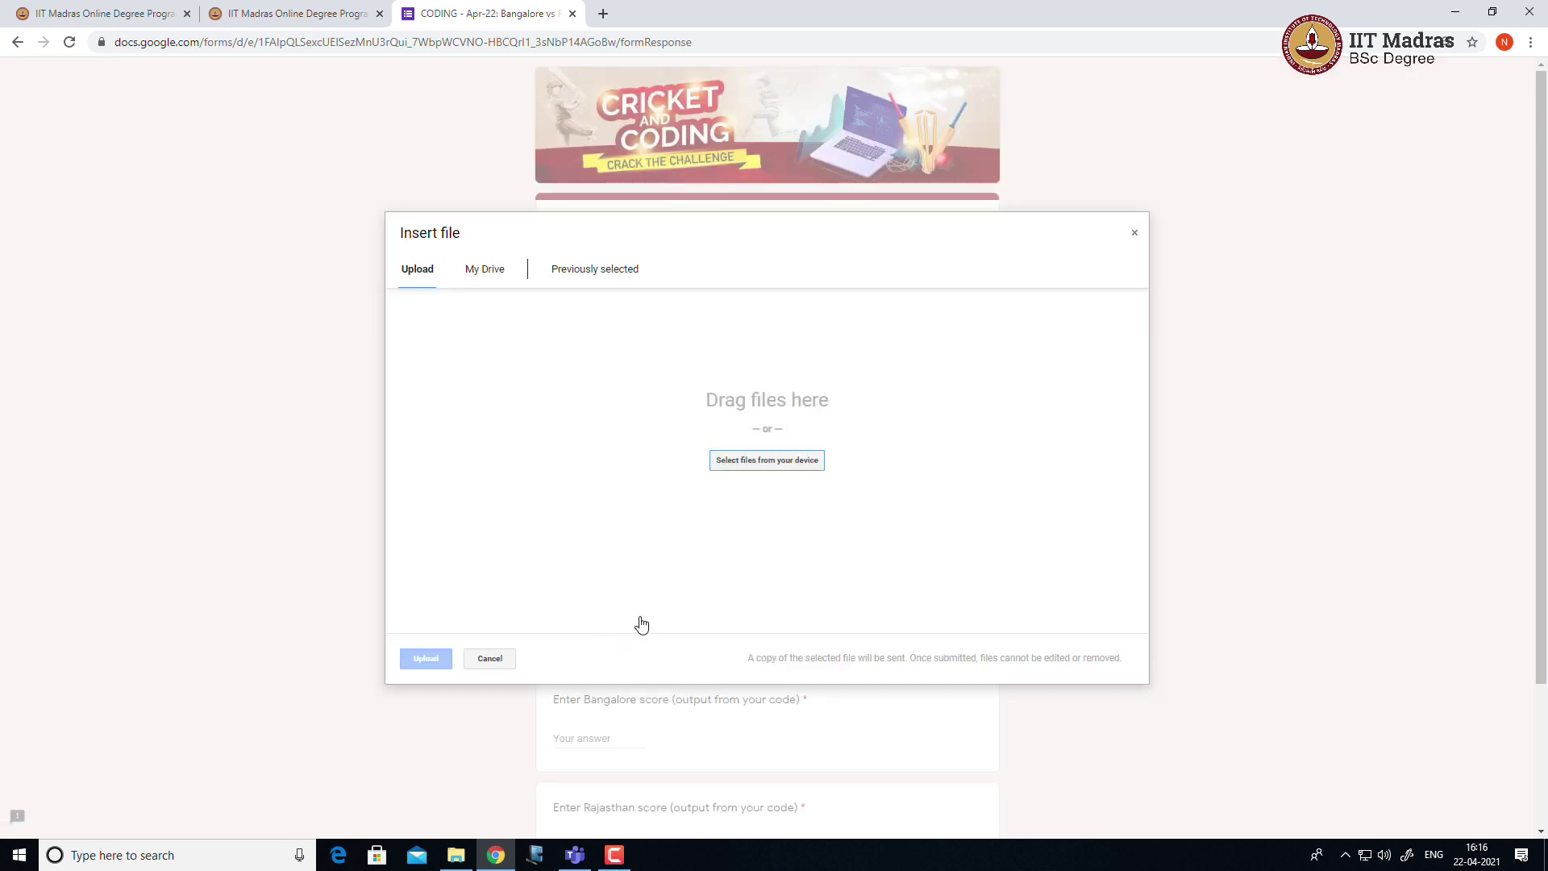
pyautogui.click(781, 465)
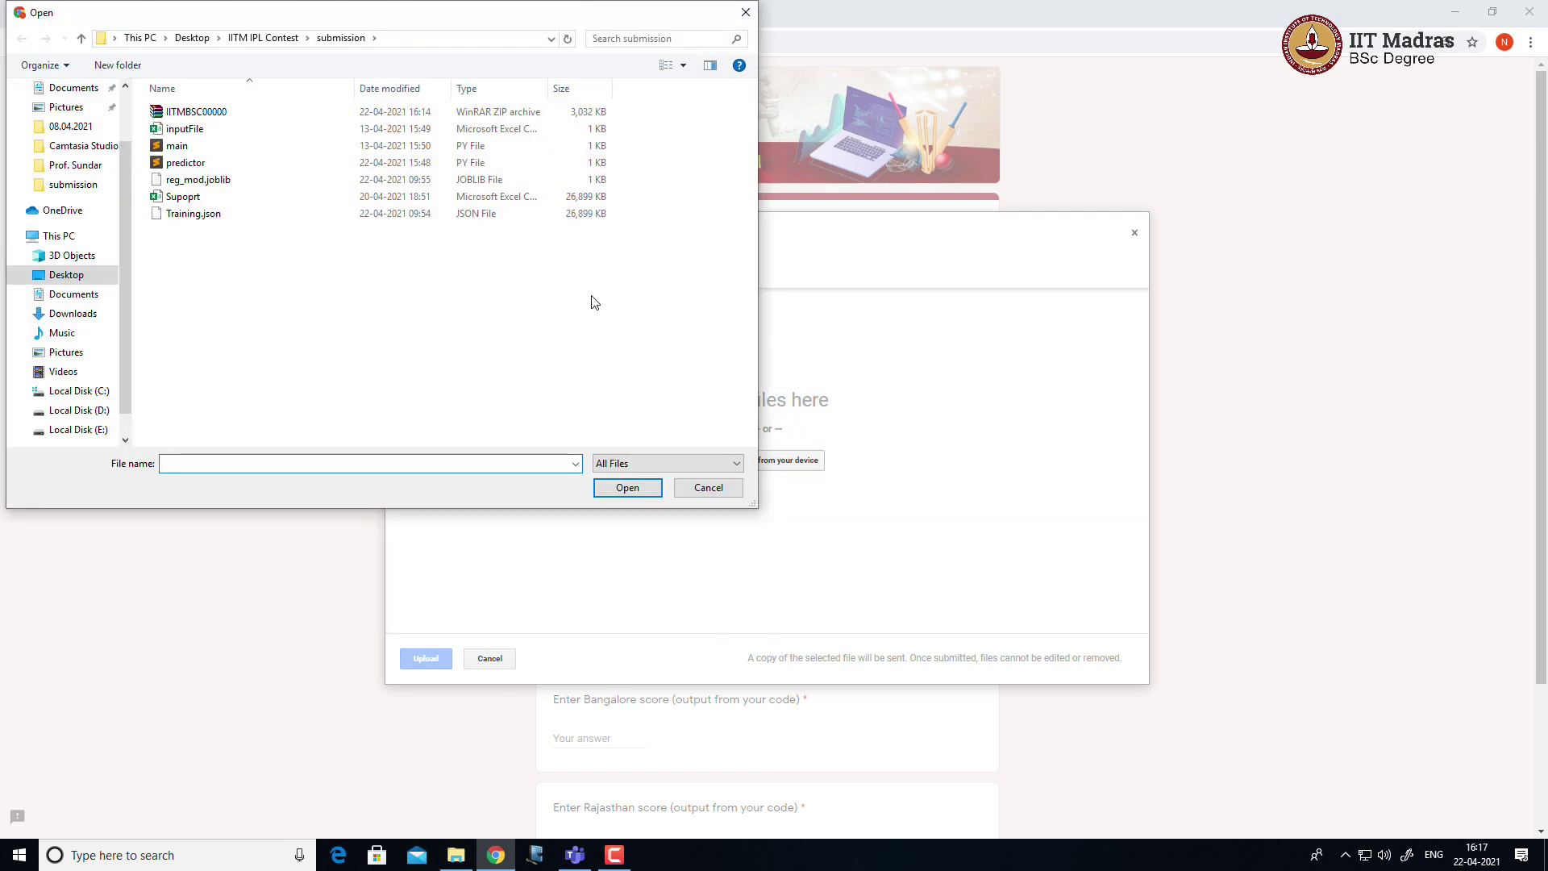
pyautogui.click(256, 146)
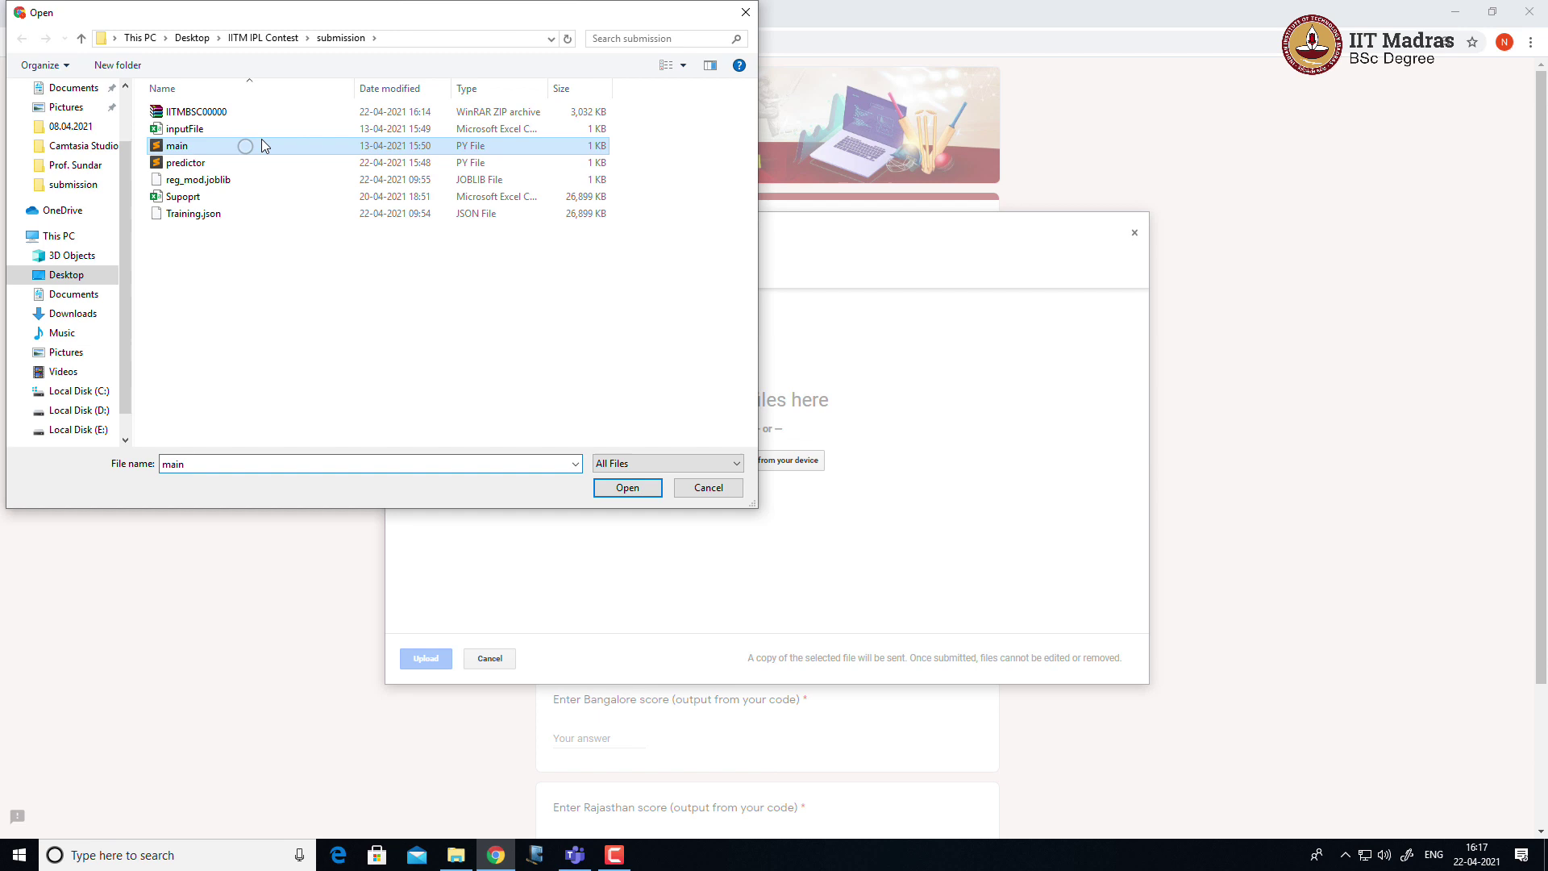
pyautogui.click(639, 489)
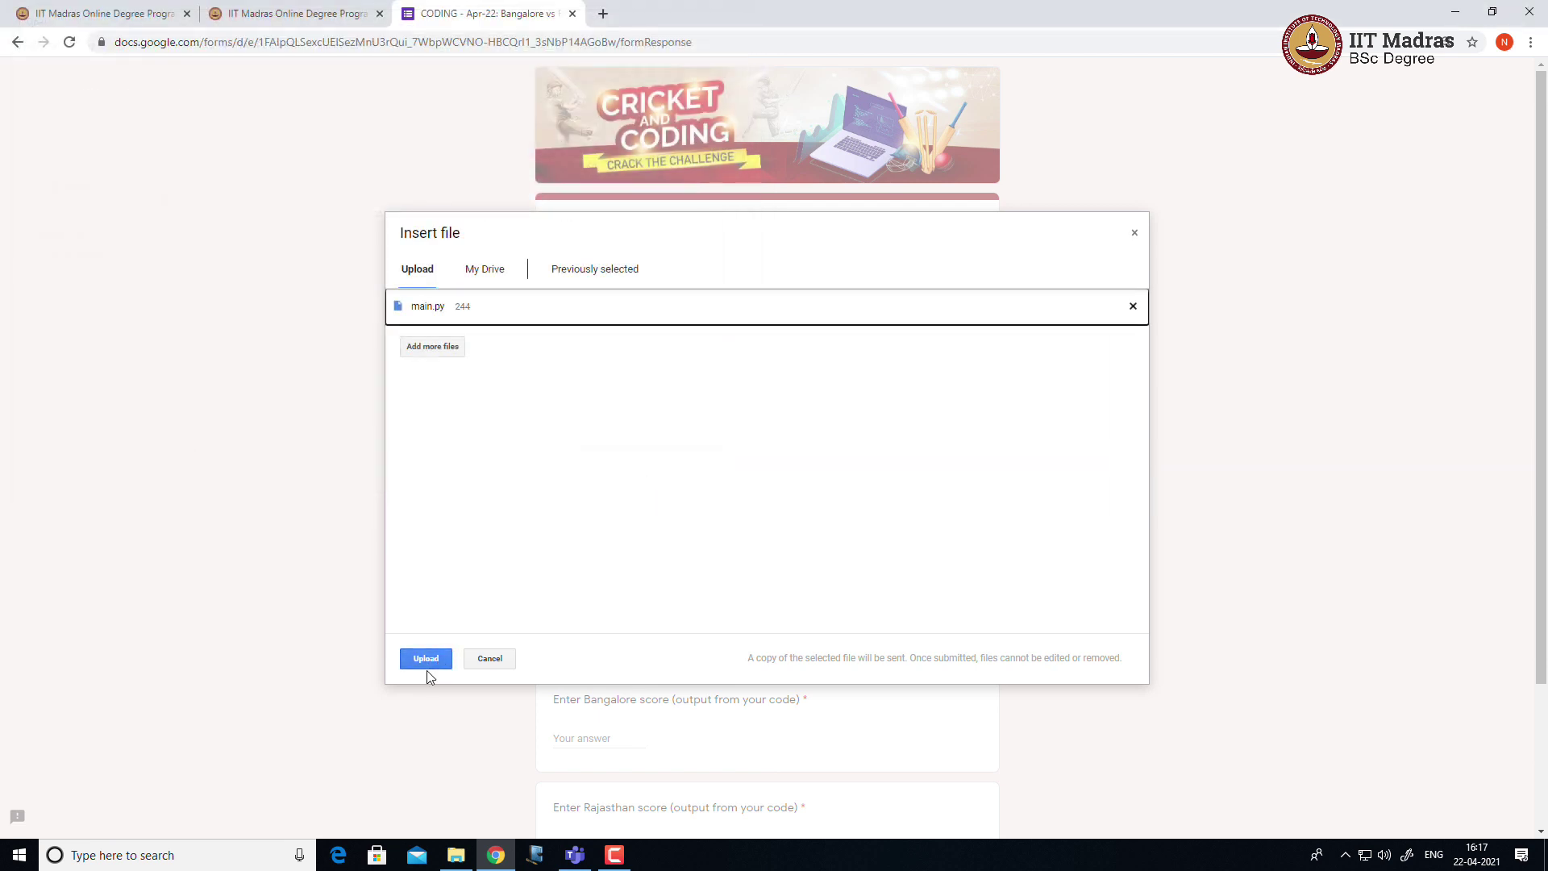
pyautogui.click(432, 660)
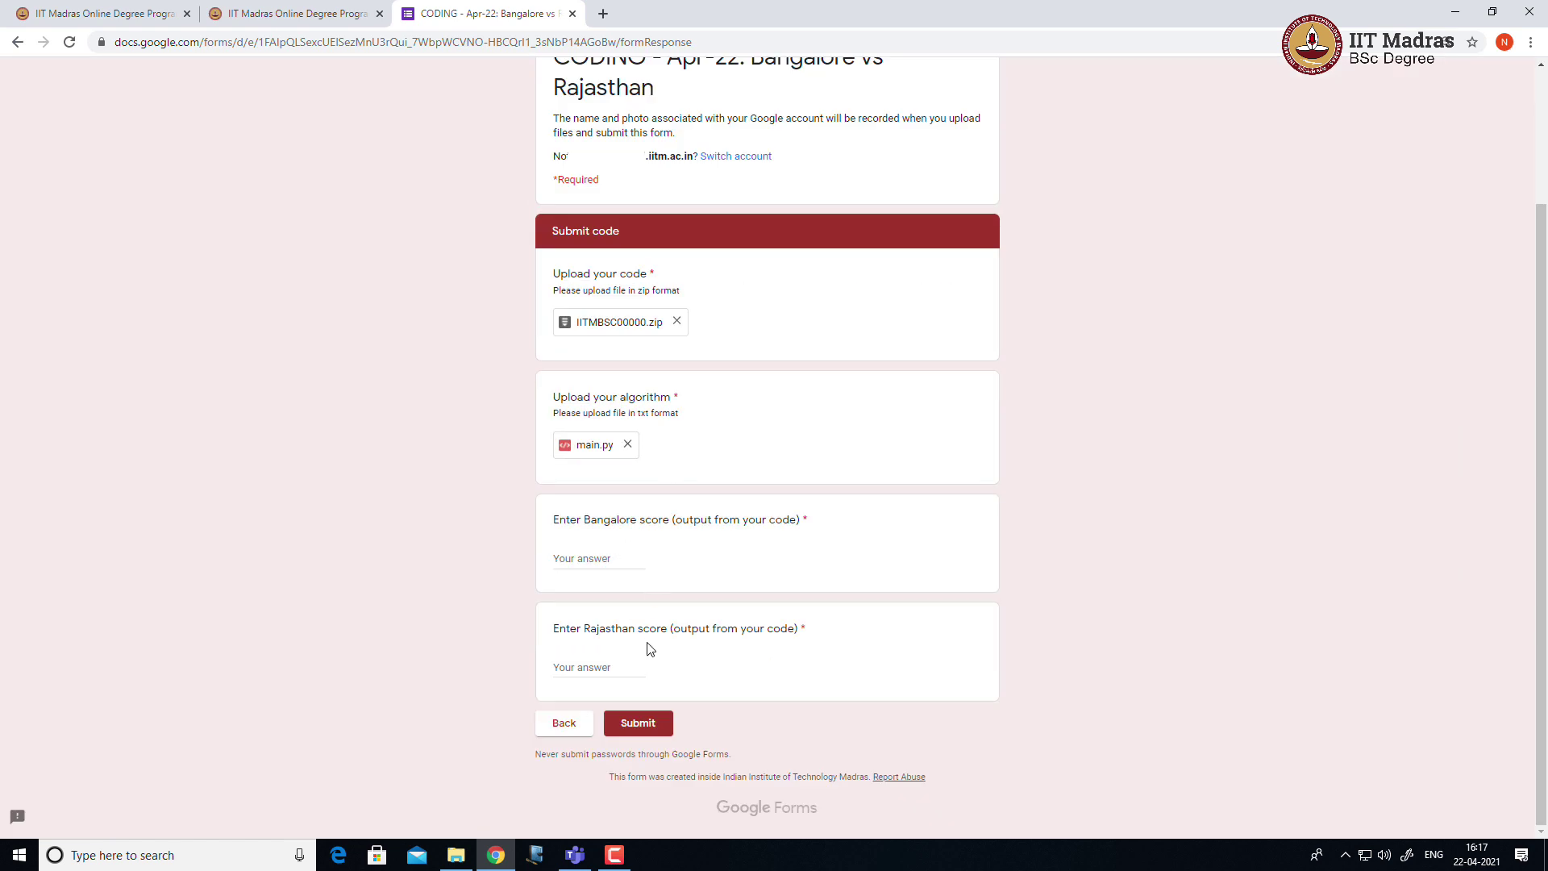
# - Enter 52 for Bangalore and 48 for Rajasthan, submit the form, and close its tab
pyautogui.click(604, 556)
pyautogui.write('52')
pyautogui.click(606, 666)
pyautogui.write('48')
pyautogui.click(656, 729)
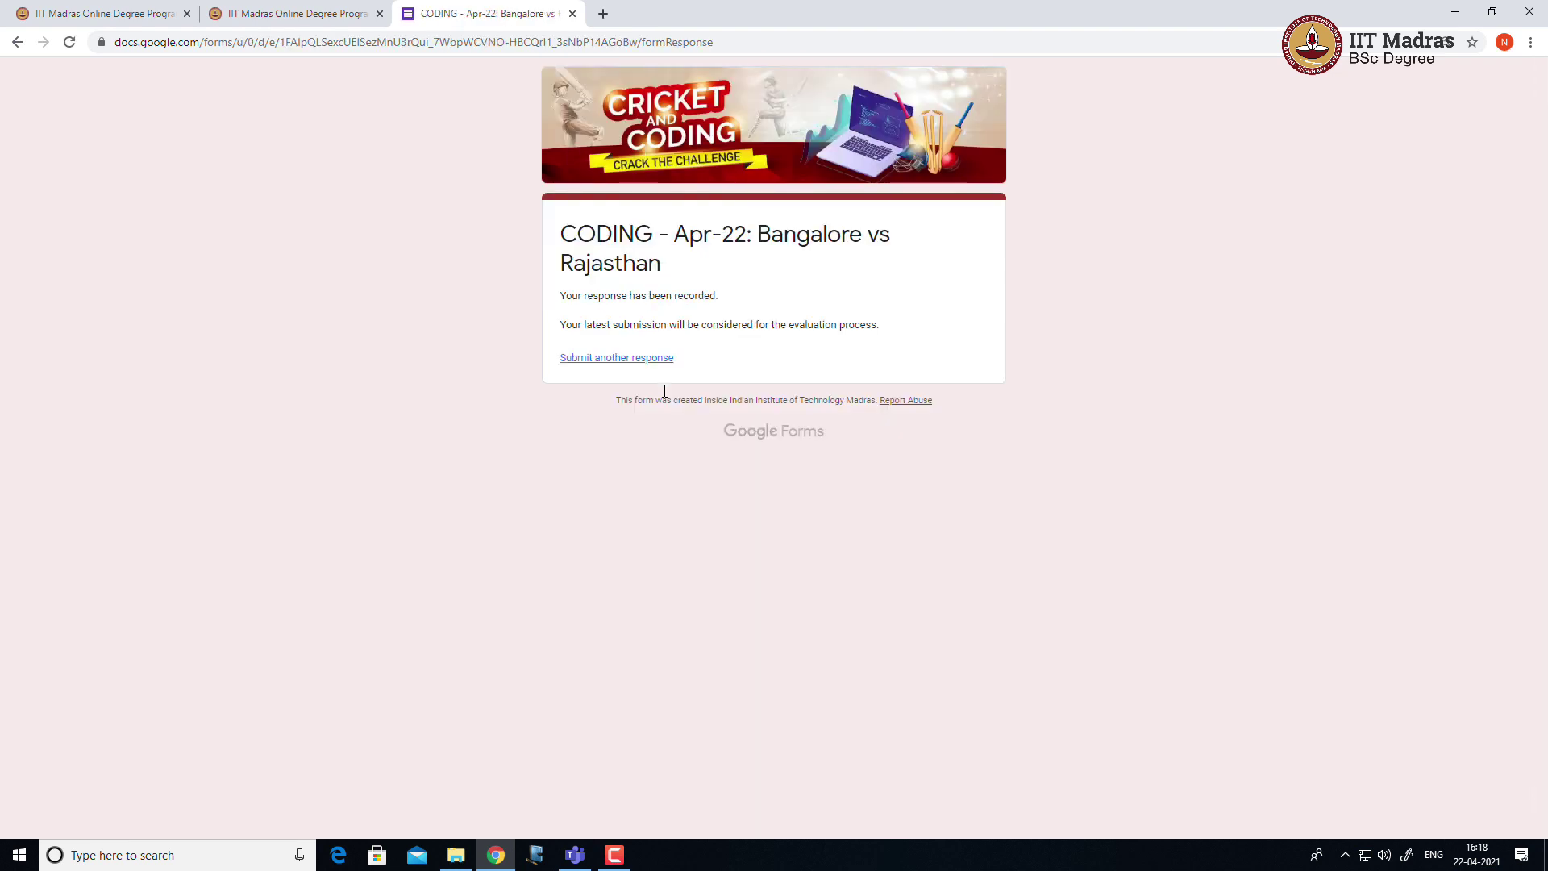
pyautogui.click(571, 12)
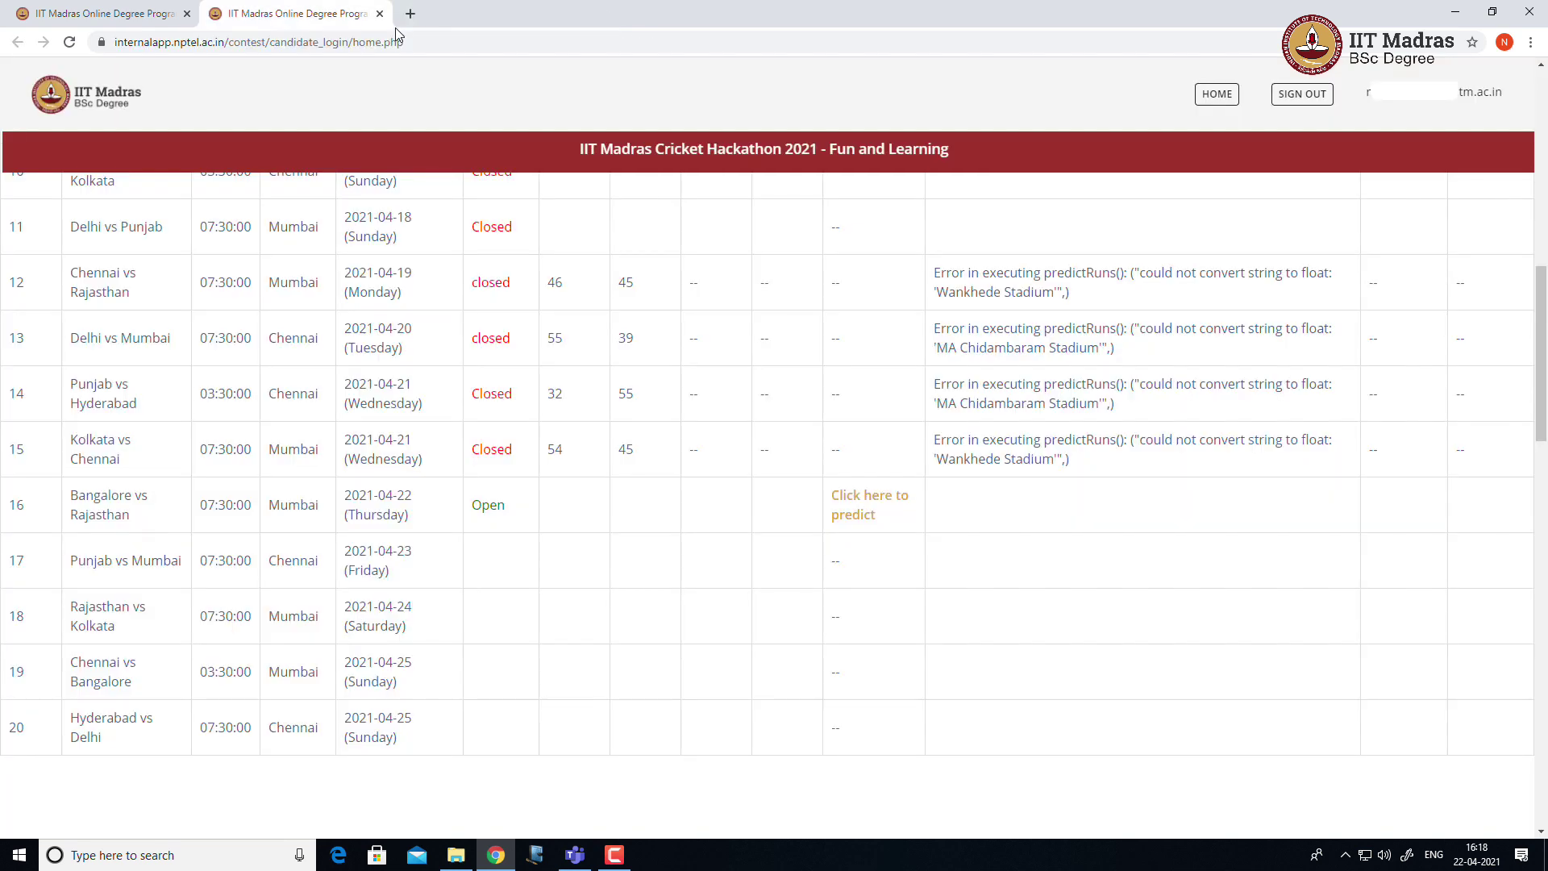